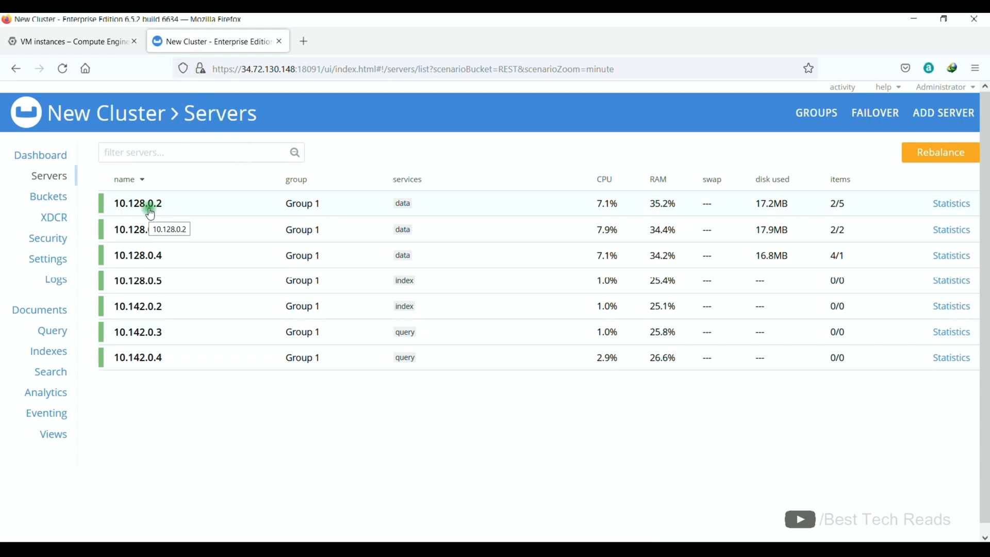
Connect by SSH to the first node with the saved 1-GCP session and trust its host key.
left_click(106, 42)
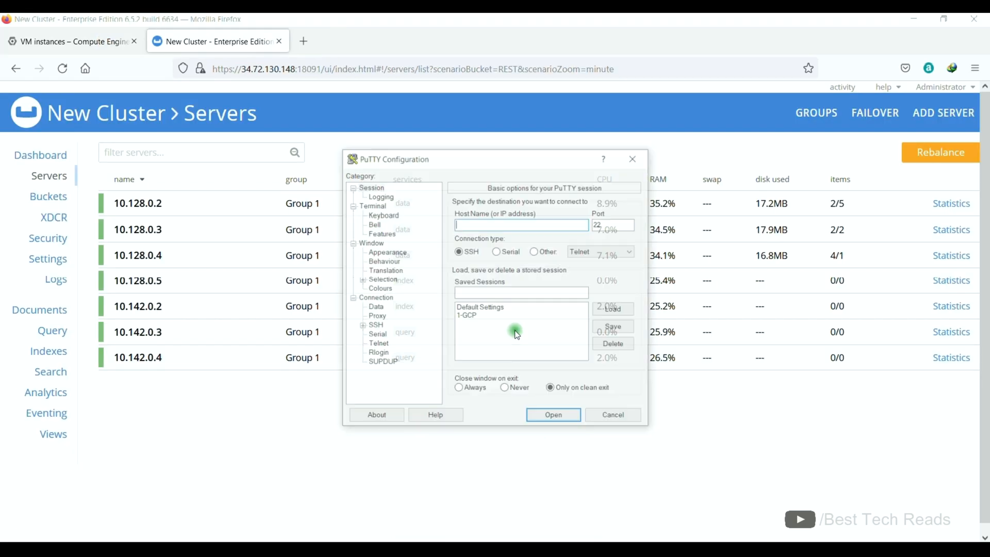
left_click(469, 315)
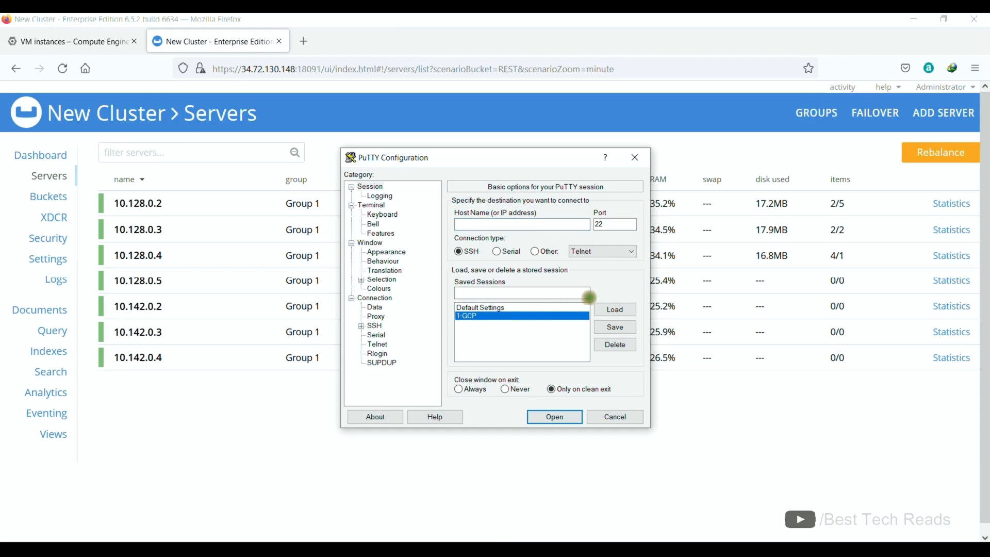
left_click(528, 224)
type("34.72.130.148")
left_click(558, 419)
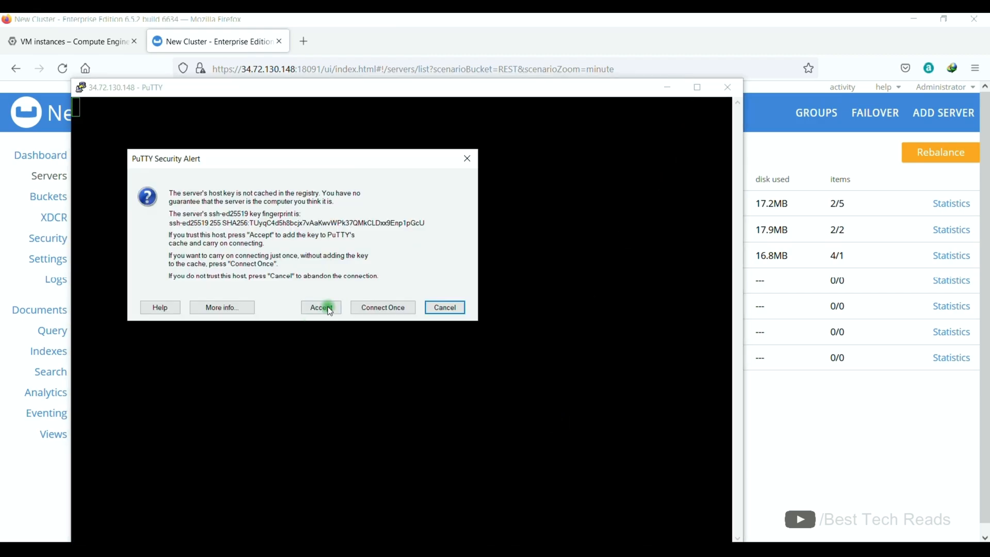
left_click(318, 306)
left_click(696, 87)
Become root with sudo su and confirm couchbase-server reports active (running).
type("sudo su")
key("Return")
type("syste")
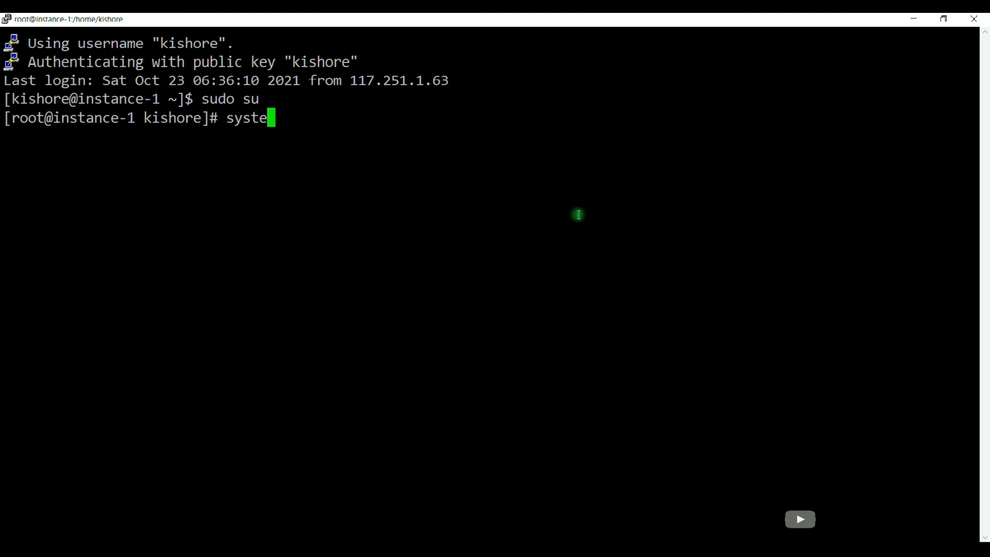
type("mctl status couchbase-server")
key("Return")
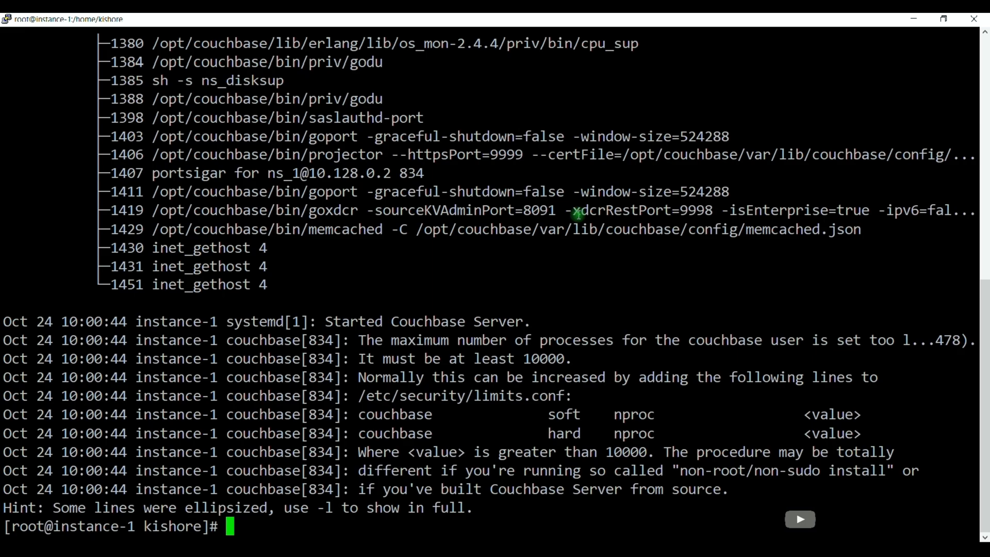
scroll(579, 215, "up", 10)
left_click_drag(94, 173, 233, 171)
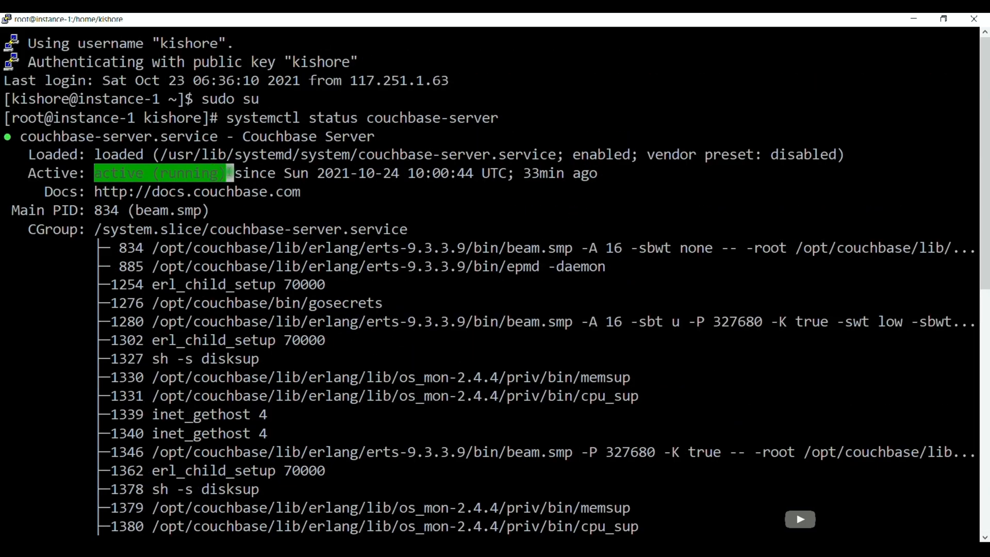
left_click(56, 192)
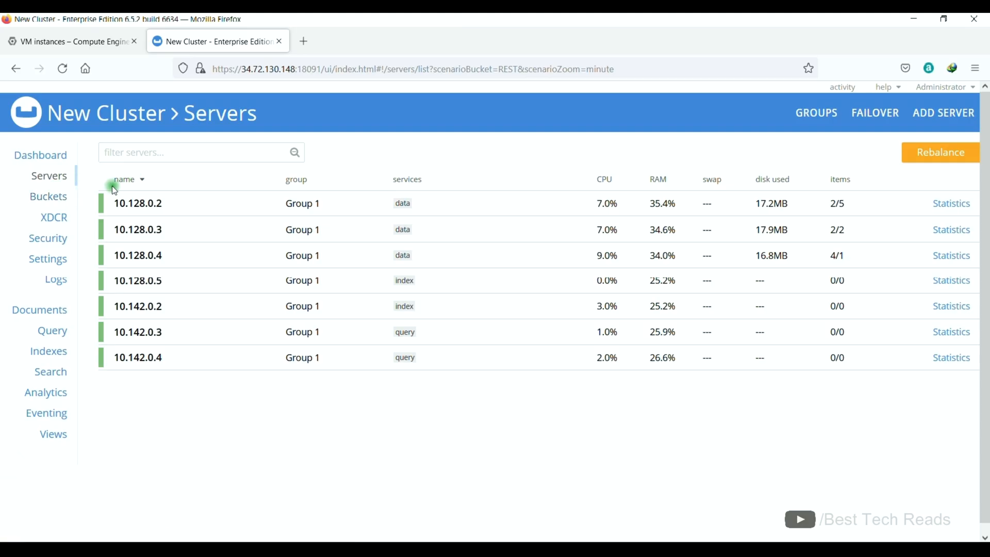
Expand node 10.128.0.2, start its failover and choose Hard Failover, reviewing the data-loss warning.
left_click(371, 206)
left_click(930, 426)
left_click(404, 183)
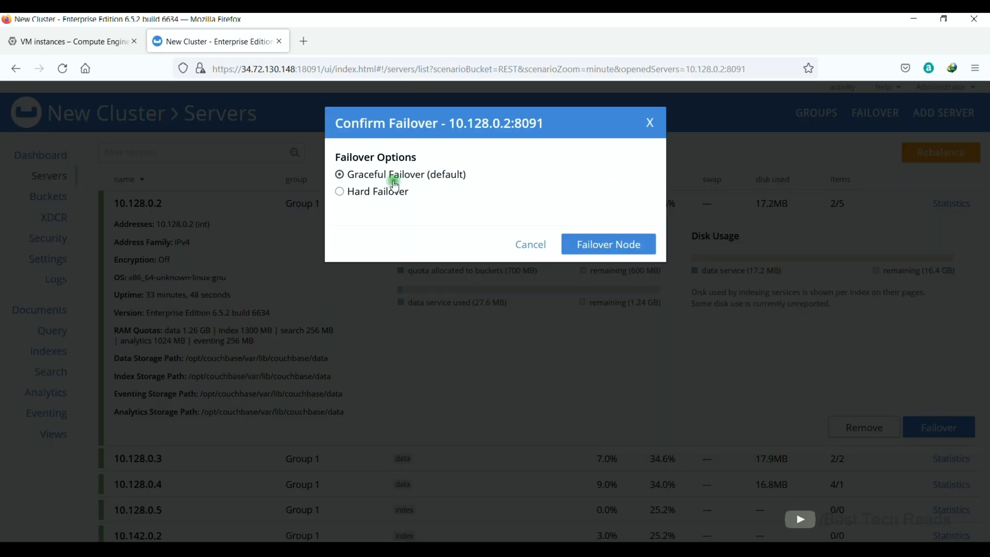
left_click(405, 192)
left_click_drag(371, 215, 634, 214)
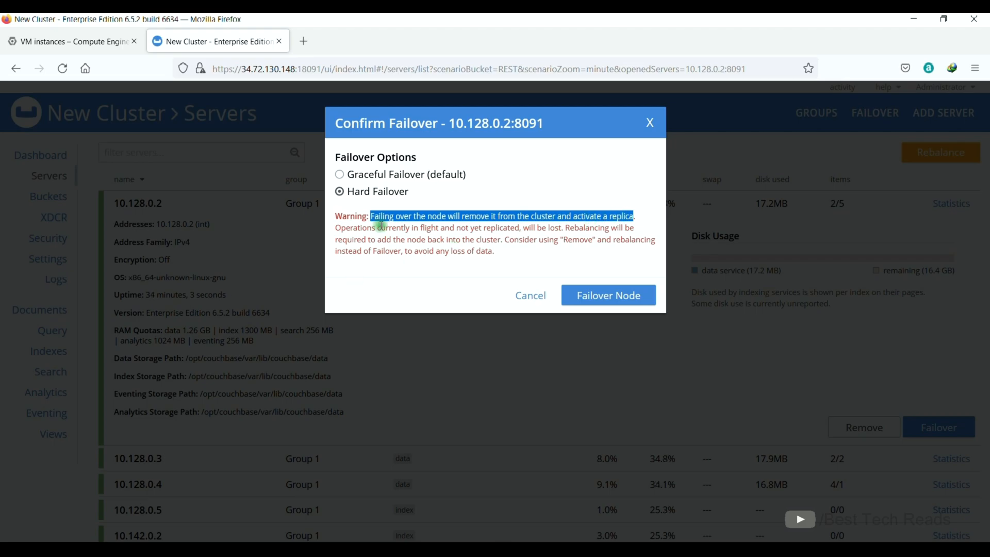
left_click_drag(410, 227, 562, 228)
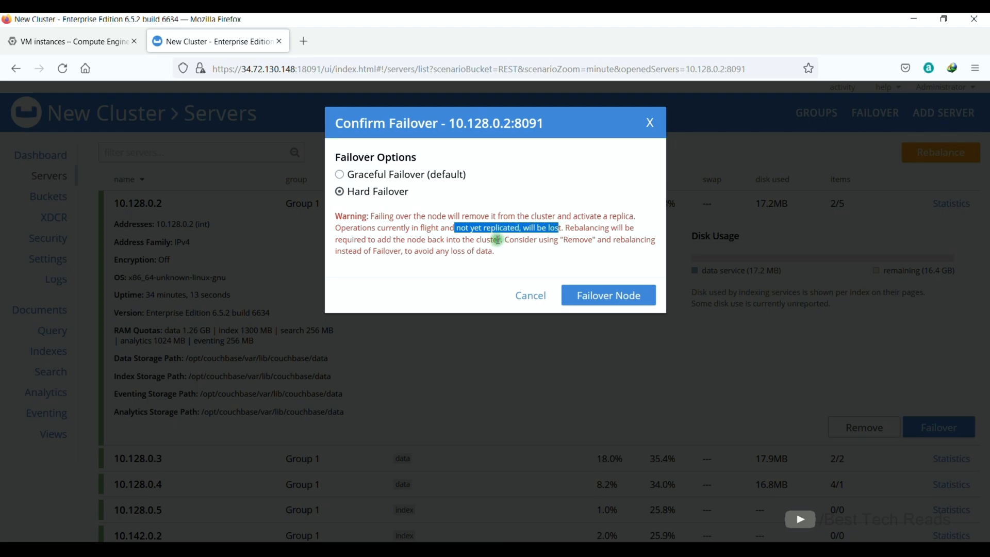
Confirm the hard failover of 10.128.0.2, close the report, and recall the service command in PuTTY.
left_click(628, 296)
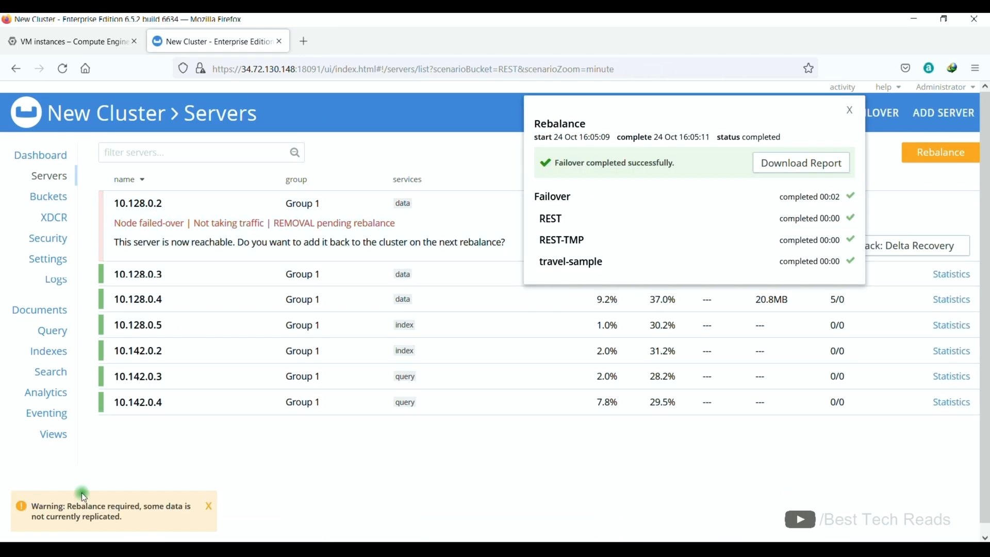
left_click_drag(67, 506, 126, 521)
left_click(651, 227)
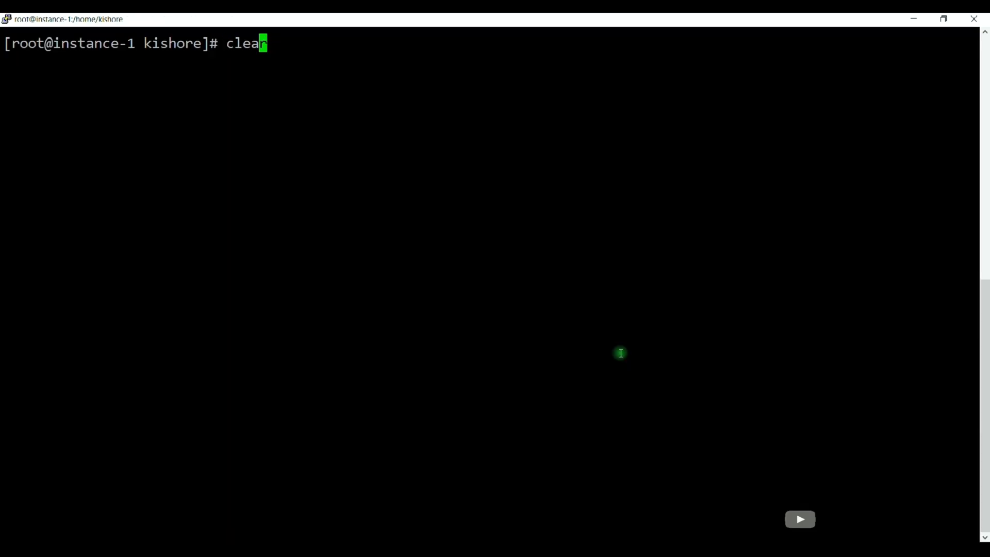
key("Up")
key("Left")
key("Left")
key("Left")
key("Left")
key("Left")
key("Left")
key("Left")
key("Left")
key("Left")
key("Left")
key("Left")
key("Left")
key("Left")
key("Left")
key("Left")
key("Left")
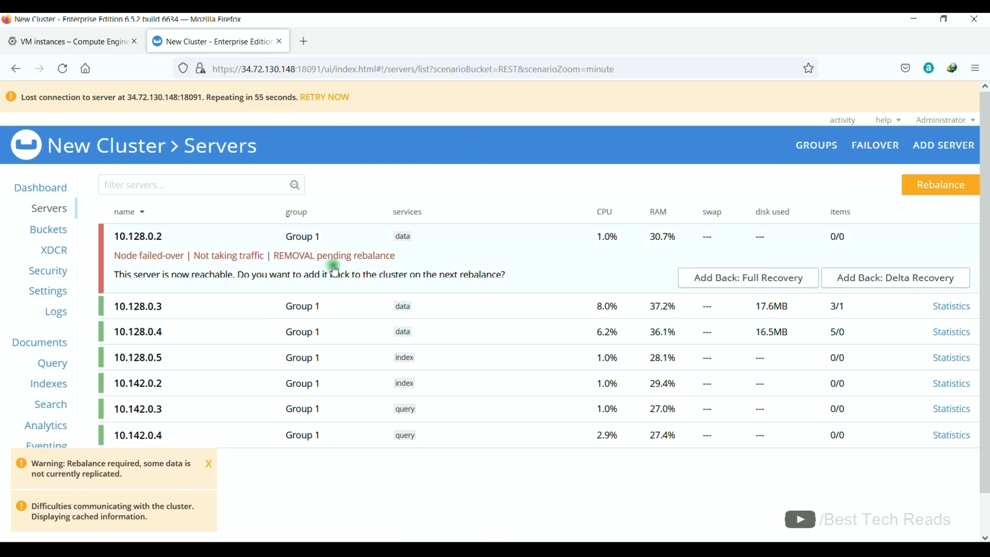
Rebalance the failed-over node 10.128.0.2 out of the cluster.
left_click(358, 205)
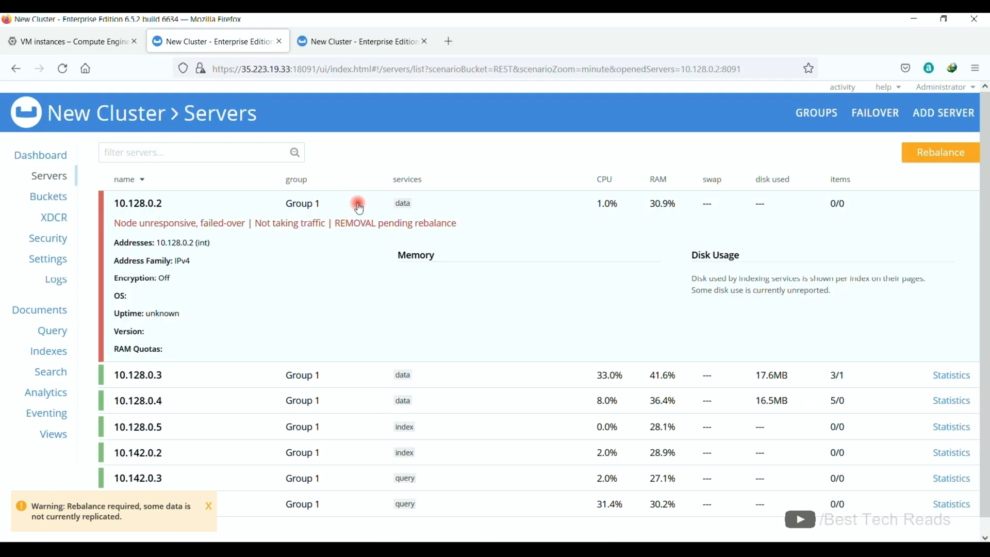
left_click(206, 230)
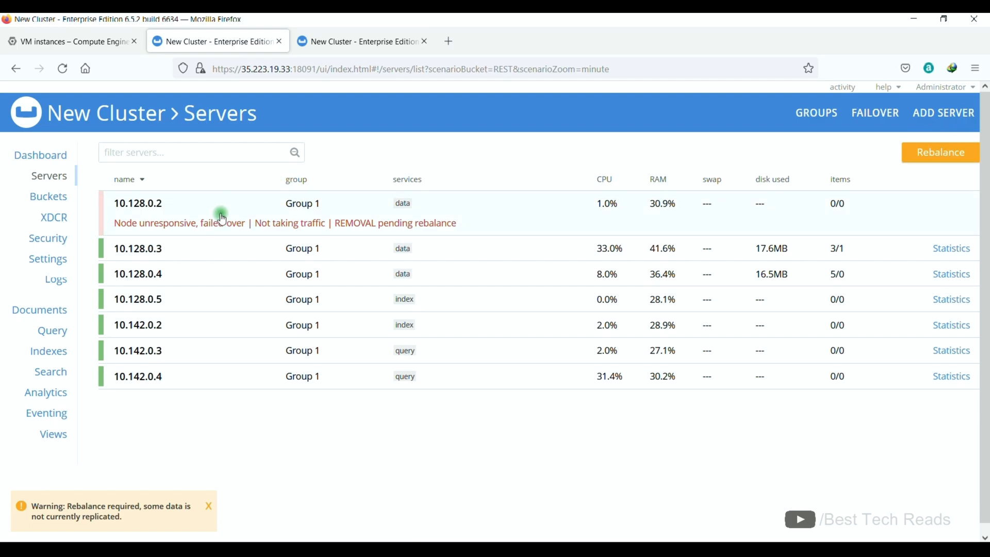
left_click(941, 157)
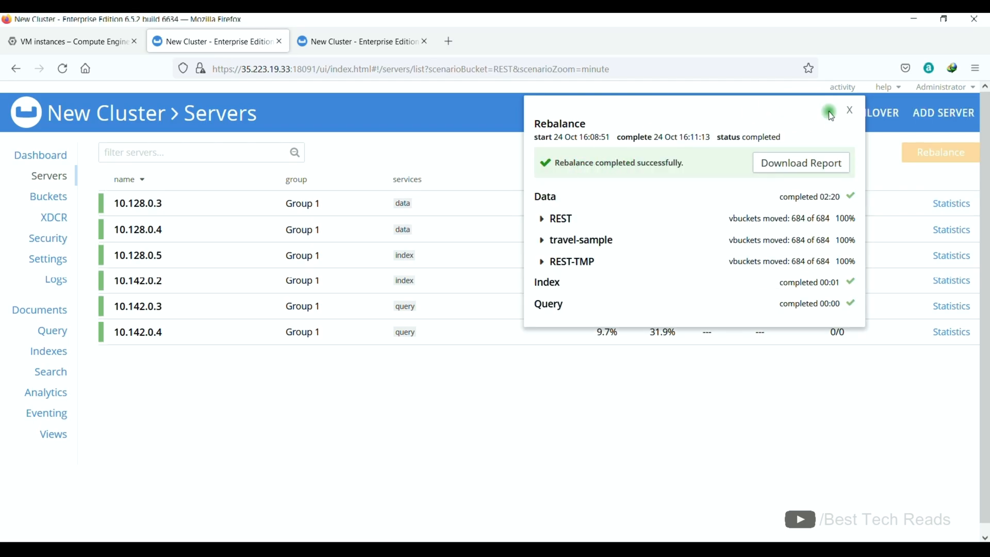
left_click(849, 110)
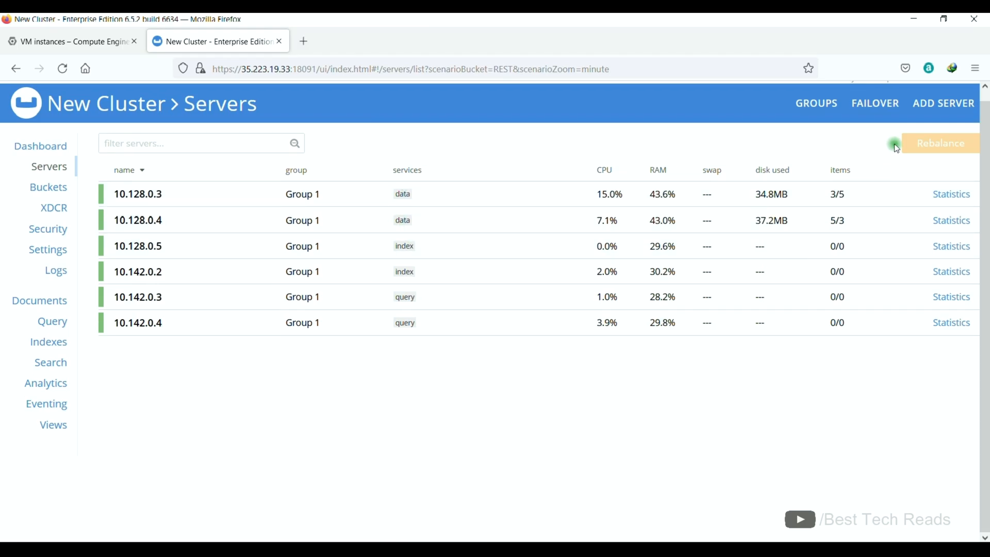
Begin adding a server with hostname 10.128.0.2.
left_click(921, 108)
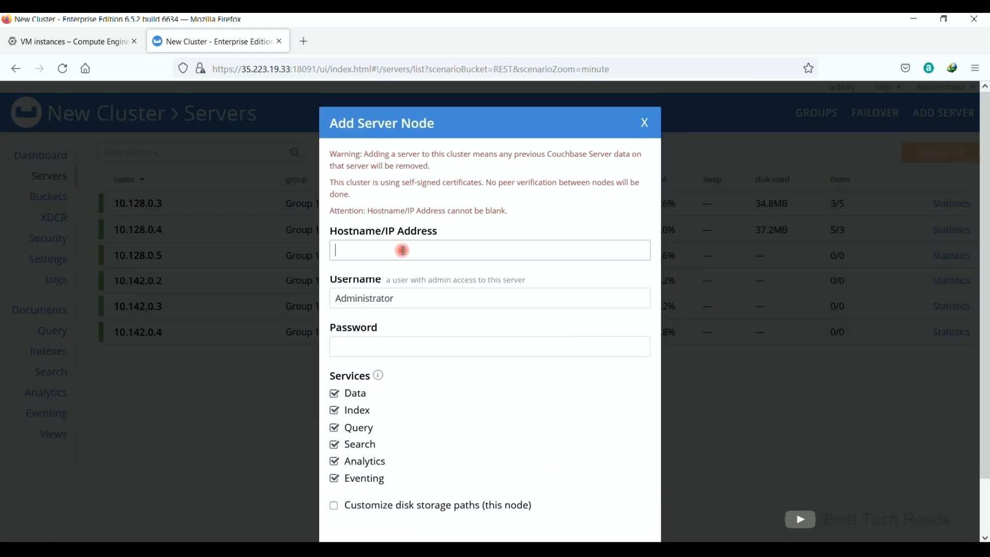
left_click(402, 250)
type("10.128.0.2")
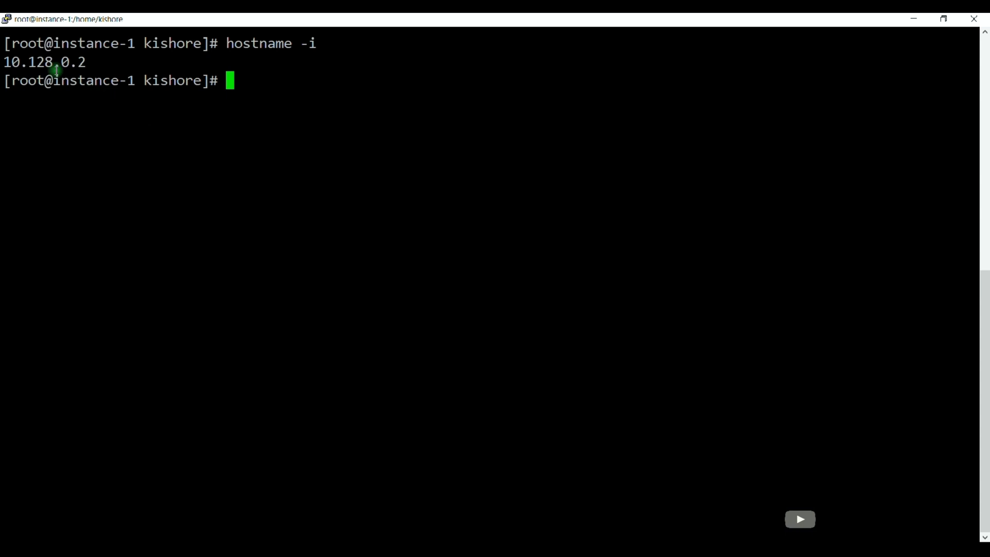
Start the node's Couchbase service with systemctl start couchbase-server.
double_click(49, 63)
left_click(233, 94)
type("systemc")
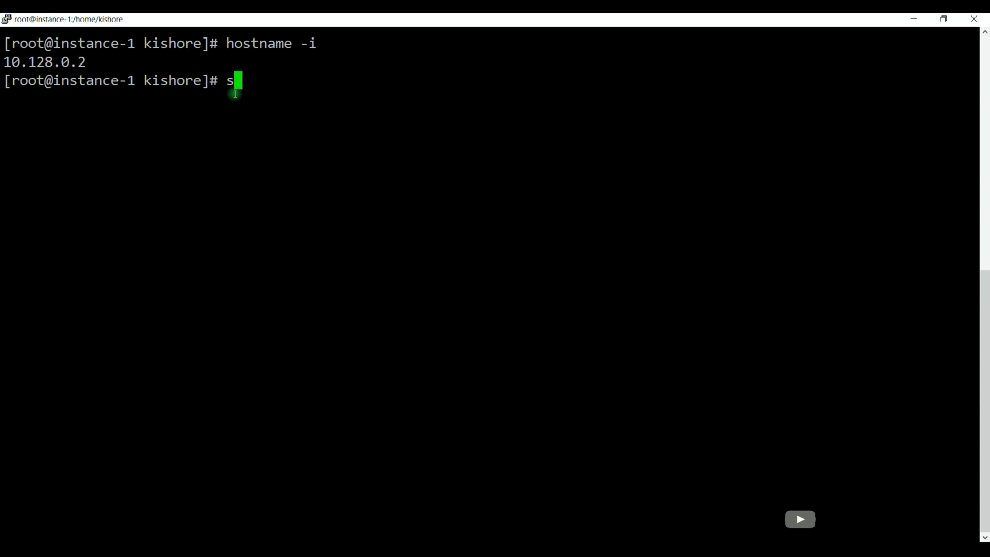
type("tl start couchbase-server")
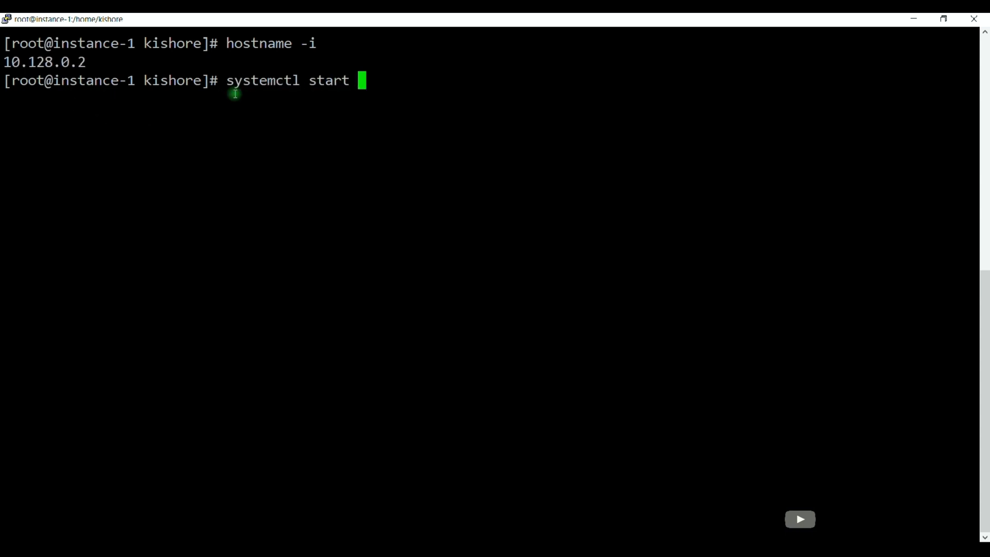
key("Return")
key("Up")
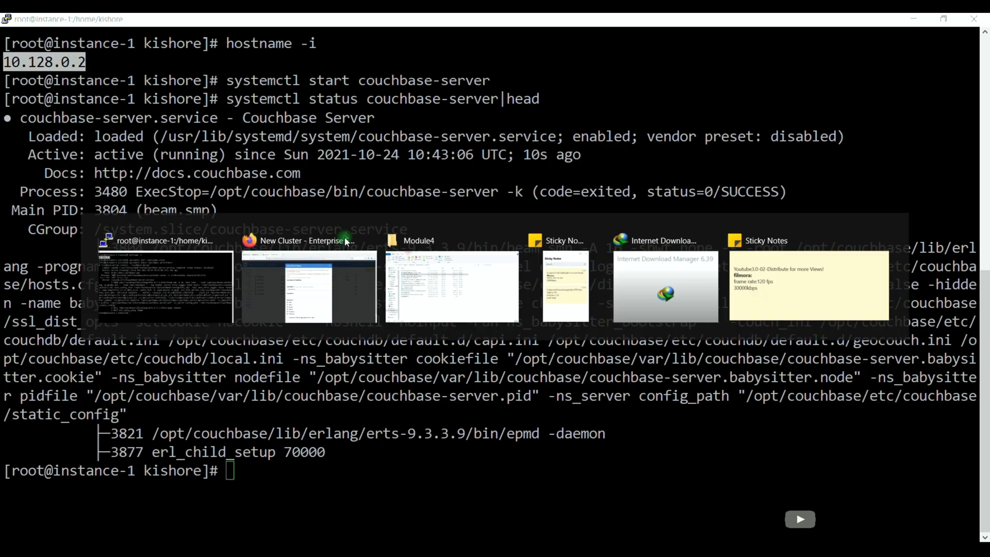
key("alt+Tab")
left_click(363, 328)
Enter the admin password, keep only the Data service for 10.128.0.2, add it, and rebalance.
left_click(349, 393)
left_click(351, 410)
left_click(353, 445)
left_click(359, 429)
left_click(364, 461)
left_click(639, 495)
left_click(393, 230)
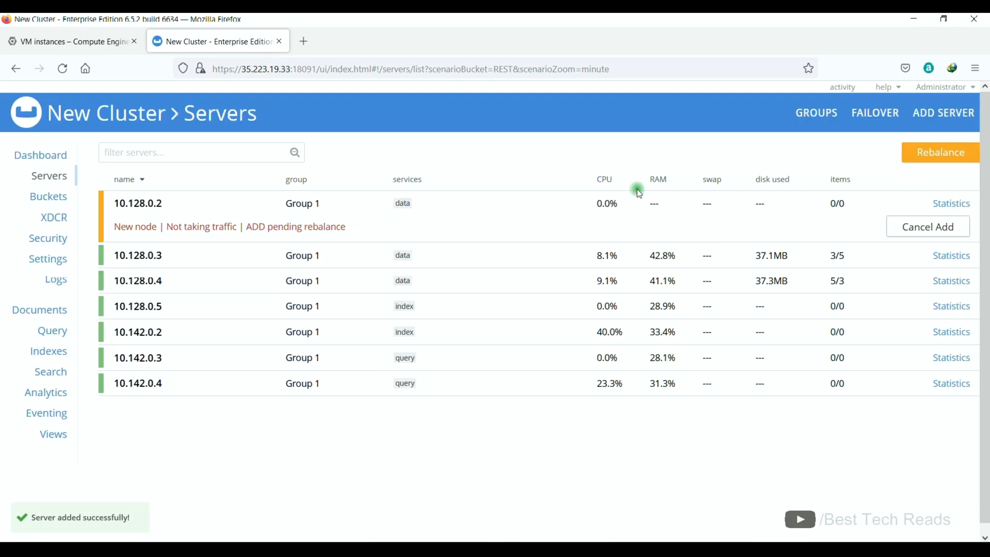
left_click(941, 154)
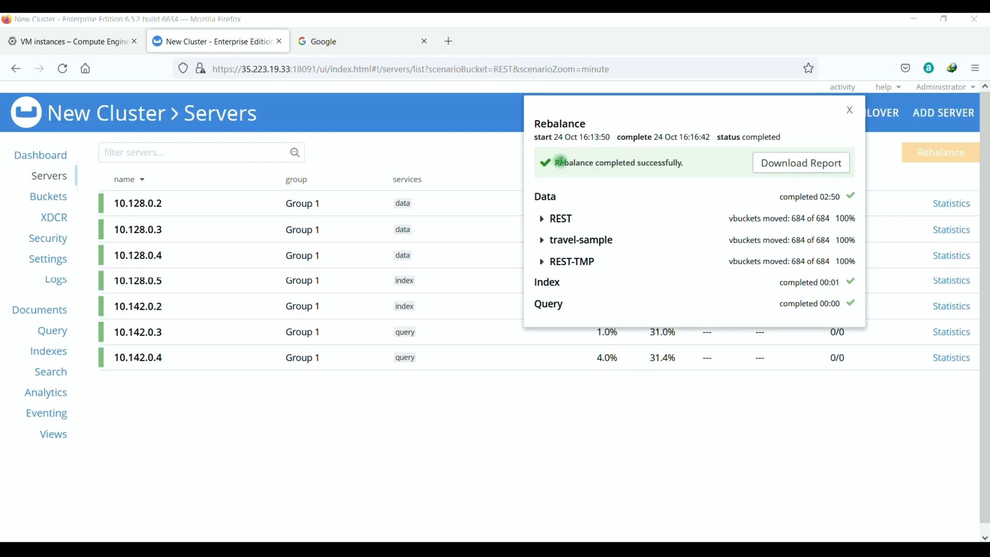
left_click_drag(603, 163, 627, 160)
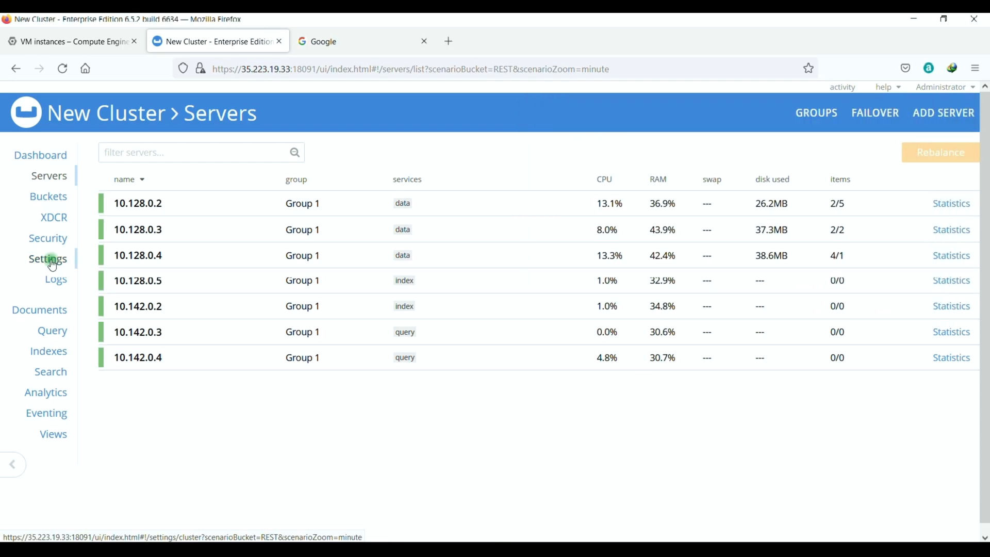
Set auto-failover to a 60-second timeout for at most 1 event and save.
left_click(52, 263)
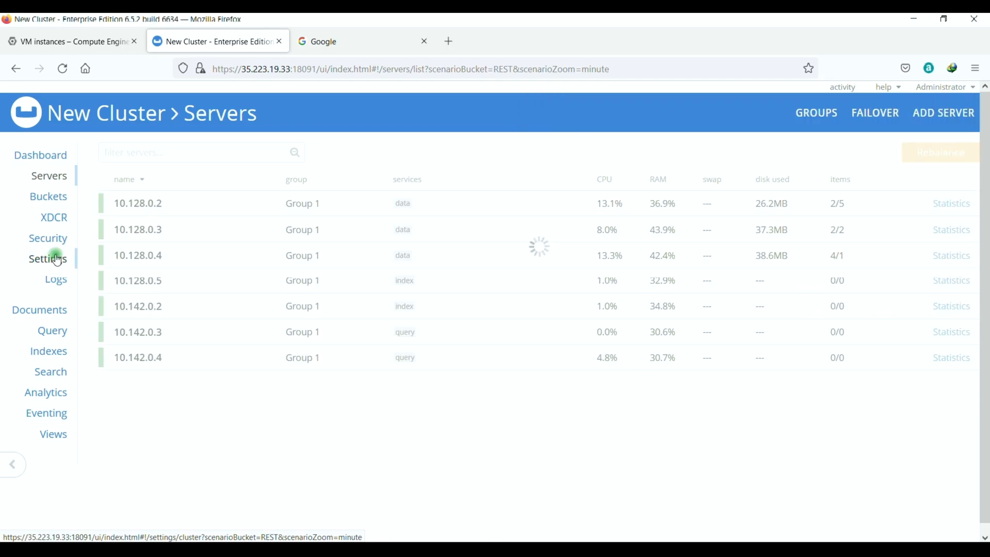
left_click(540, 194)
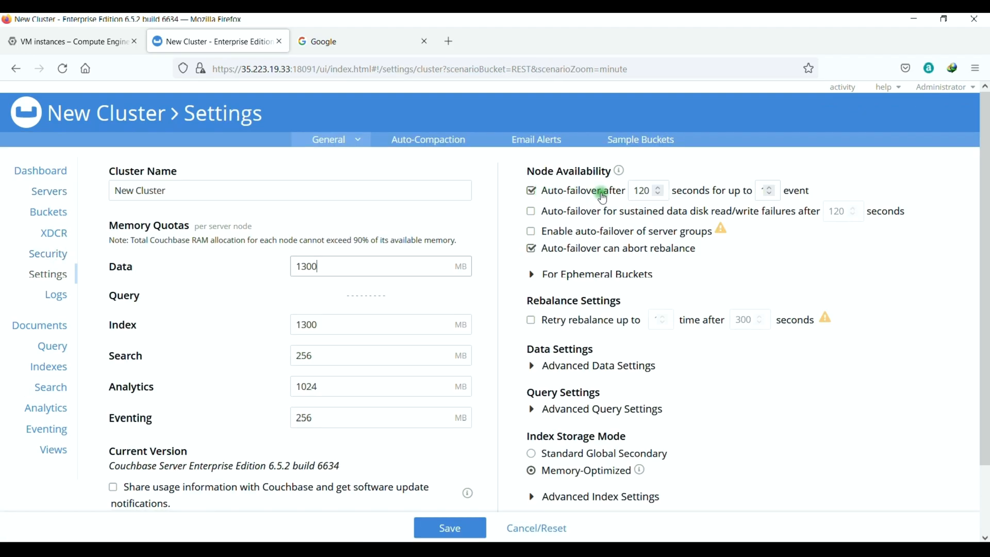
double_click(645, 191)
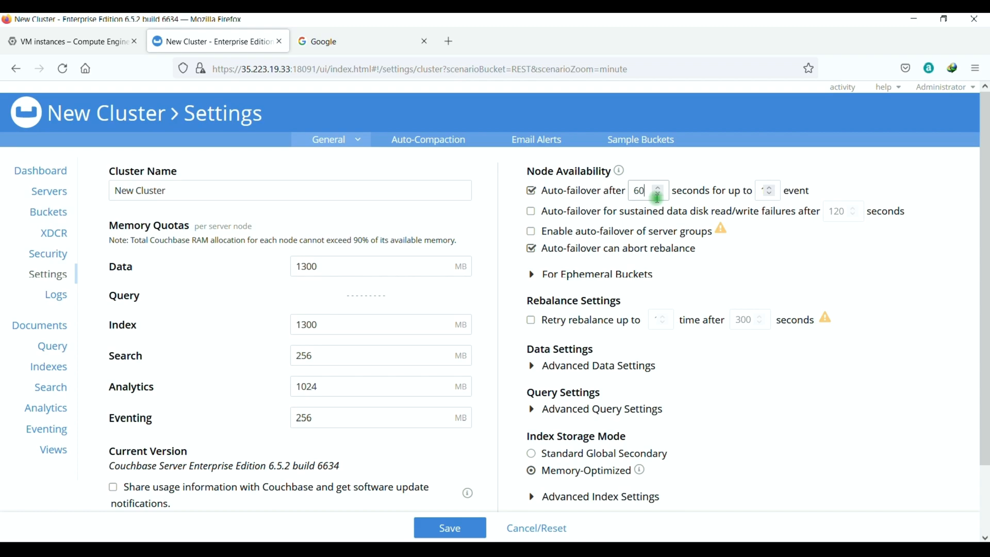
left_click(769, 190)
left_click(427, 534)
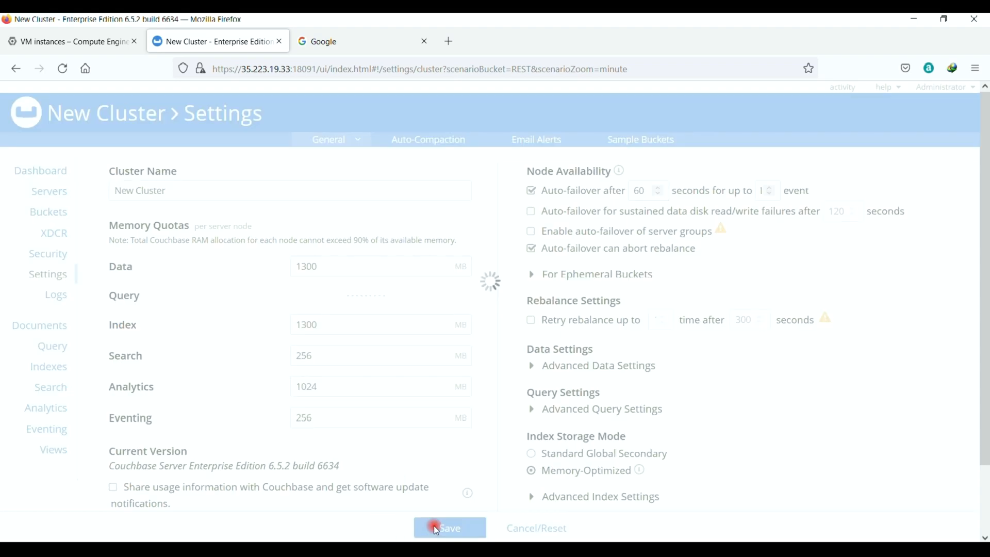
left_click(606, 201)
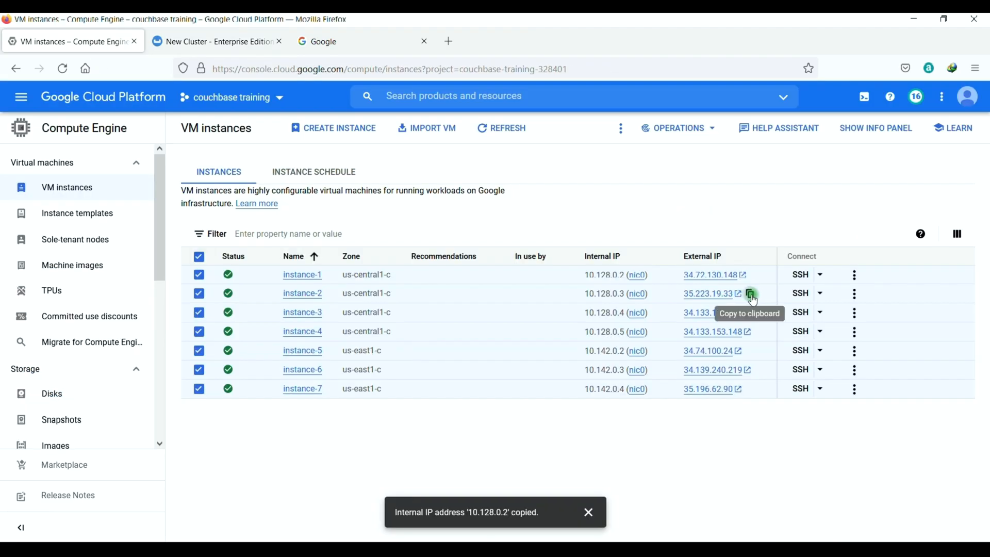
Copy instance-2's external IP 35.223.19.33 and open an SSH session to it from the saved GCP session.
left_click(750, 294)
right_click(524, 547)
left_click(489, 472)
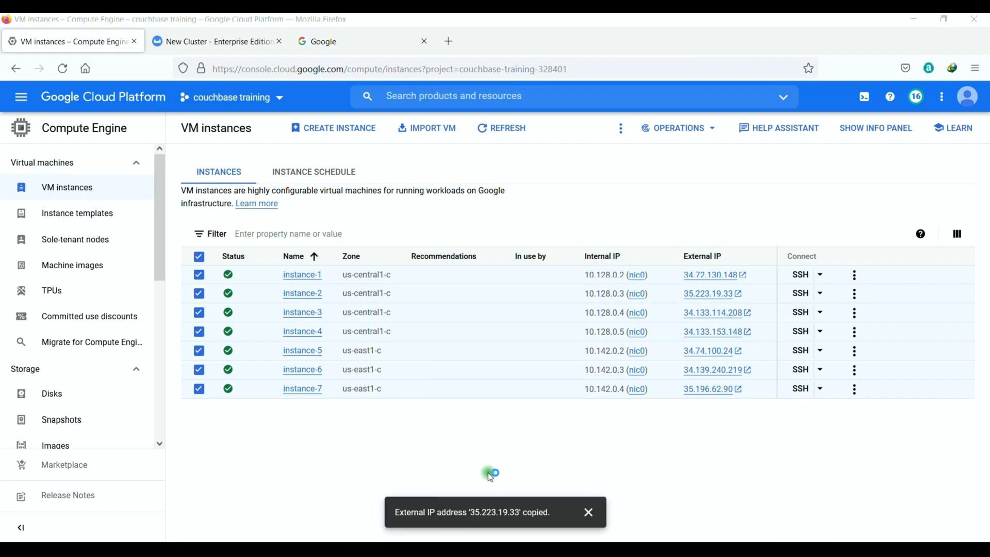
left_click(466, 316)
left_click(615, 309)
left_click(529, 228)
key("ctrl+v")
left_click(551, 416)
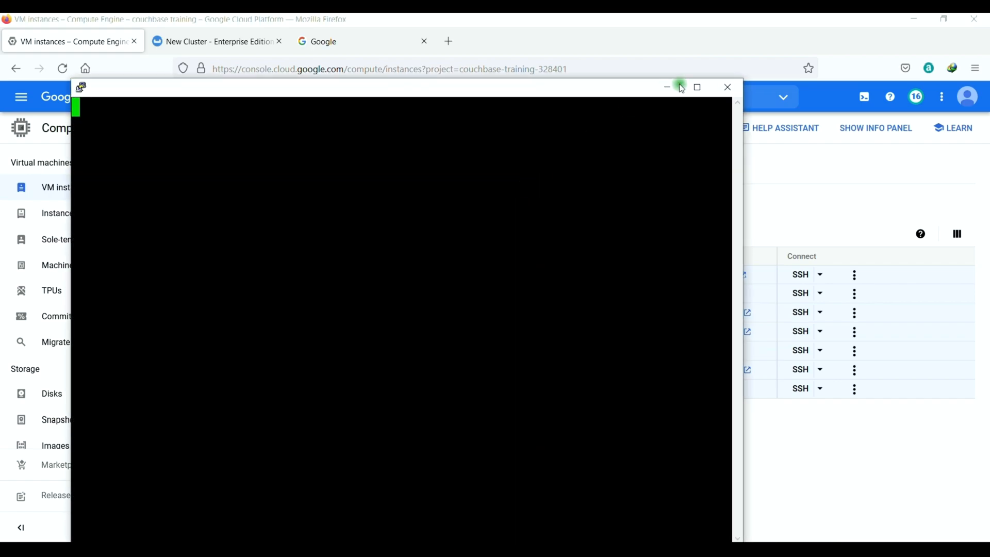
Trust the host key, become root, and check that couchbase-server is running on instance-2.
left_click(257, 235)
type("sudo su")
key("Return")
type("systemctl status couchbase-server")
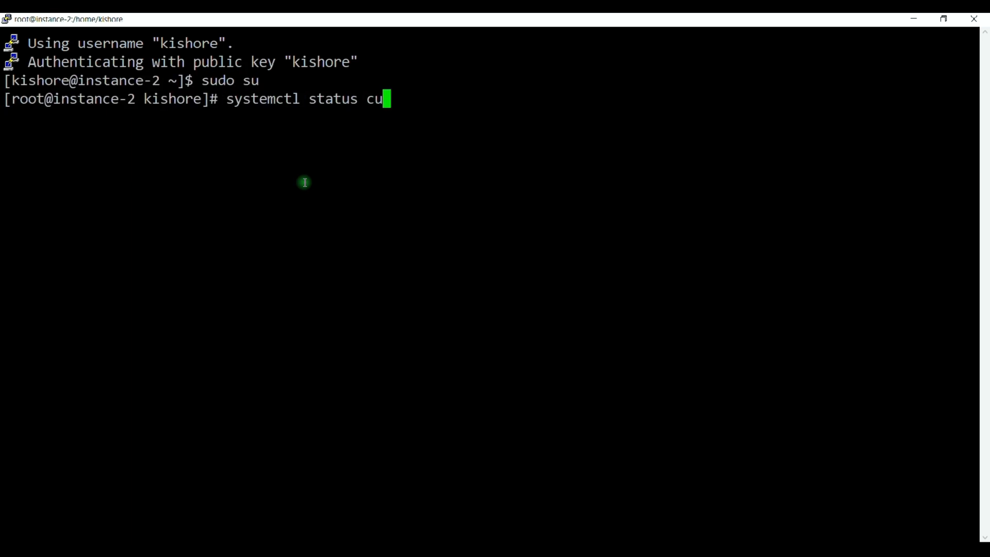
key("Return")
scroll(324, 158, "up", 2)
left_click_drag(89, 152, 244, 144)
scroll(231, 158, "down", 2)
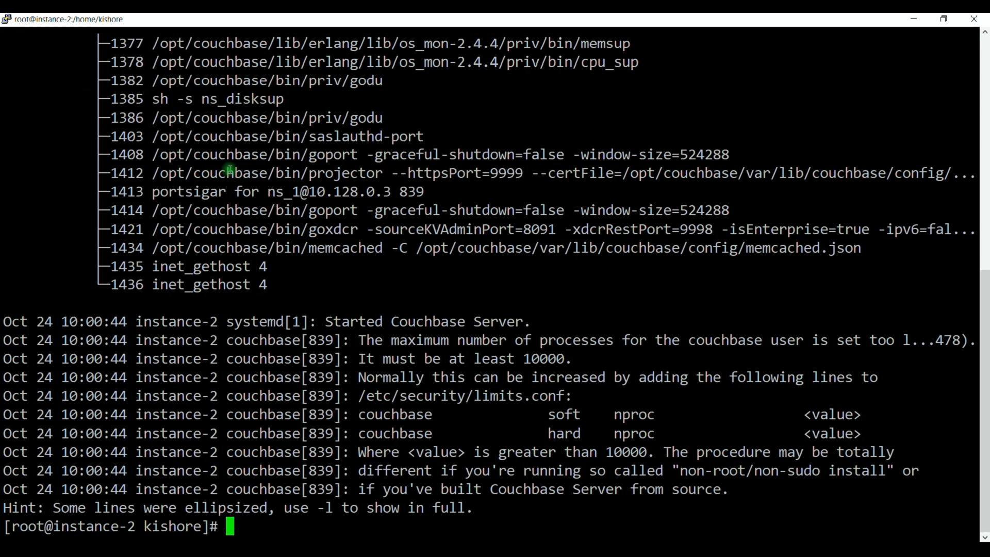
Clear the screen and stop the service with systemctl stop couchbase-server.
key("ctrl+l")
type("systemctl stop couchbase-server")
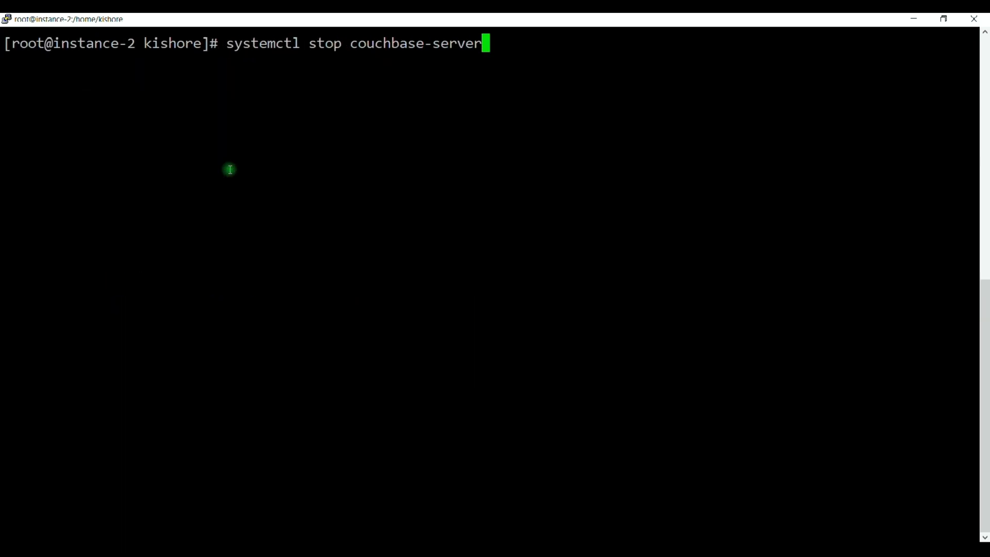
key("Return")
key("alt+Tab")
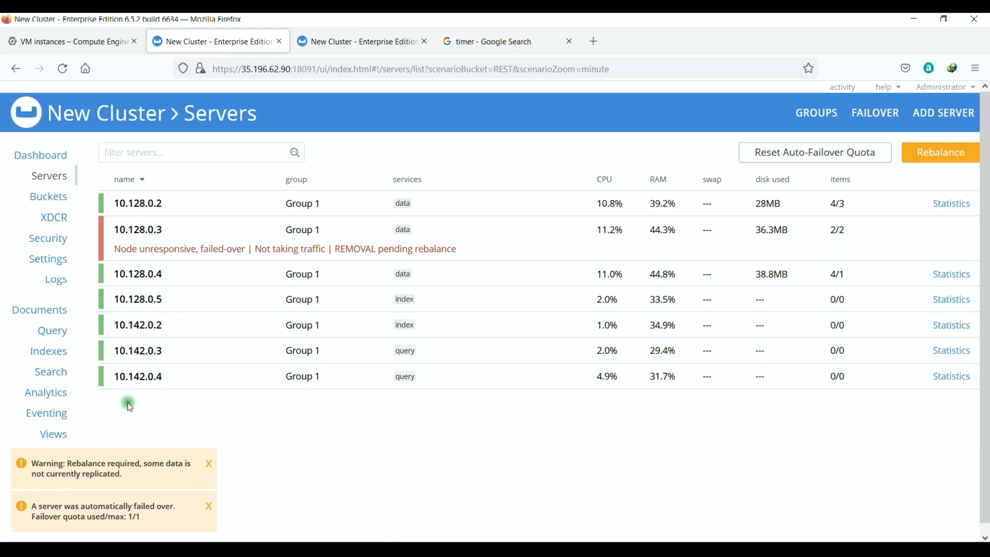
Review the automatic failover notice and the 'Failover completed successfully' log entry.
left_click_drag(44, 506, 131, 519)
left_click(118, 519)
left_click_drag(35, 517, 141, 518)
left_click(51, 283)
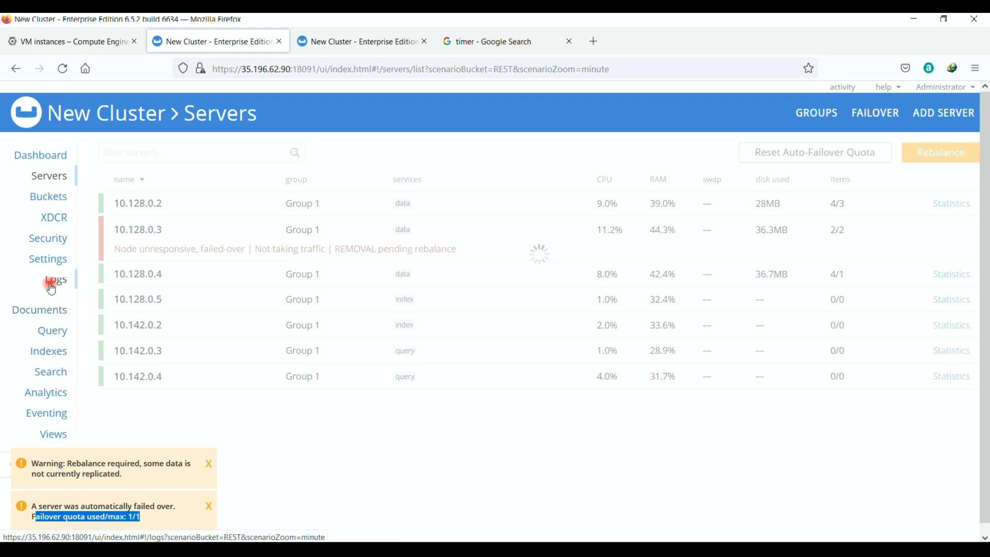
left_click_drag(110, 257, 246, 263)
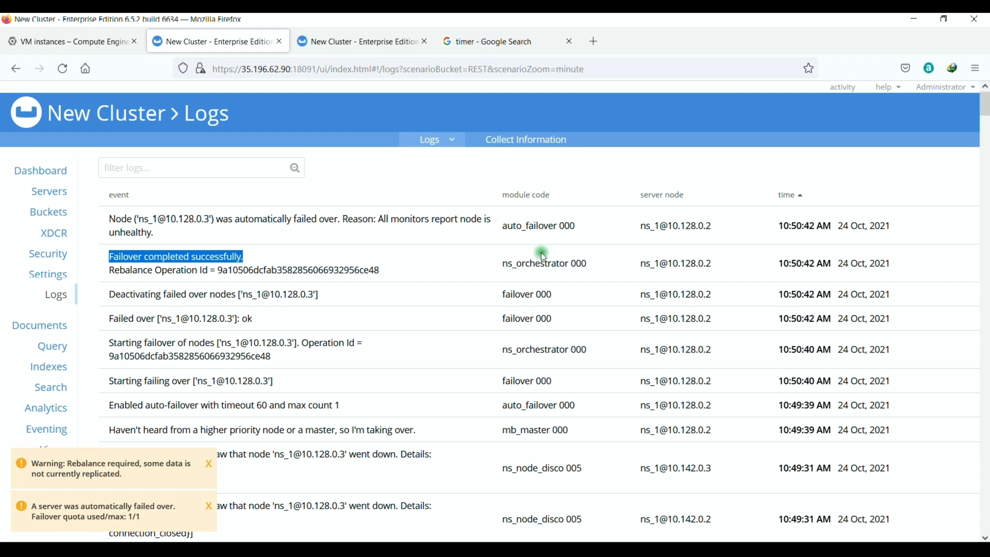
Search the logs for 10.128.0.3 with Highlight All and read its entries.
key("ctrl+f")
type("10.128.0.3")
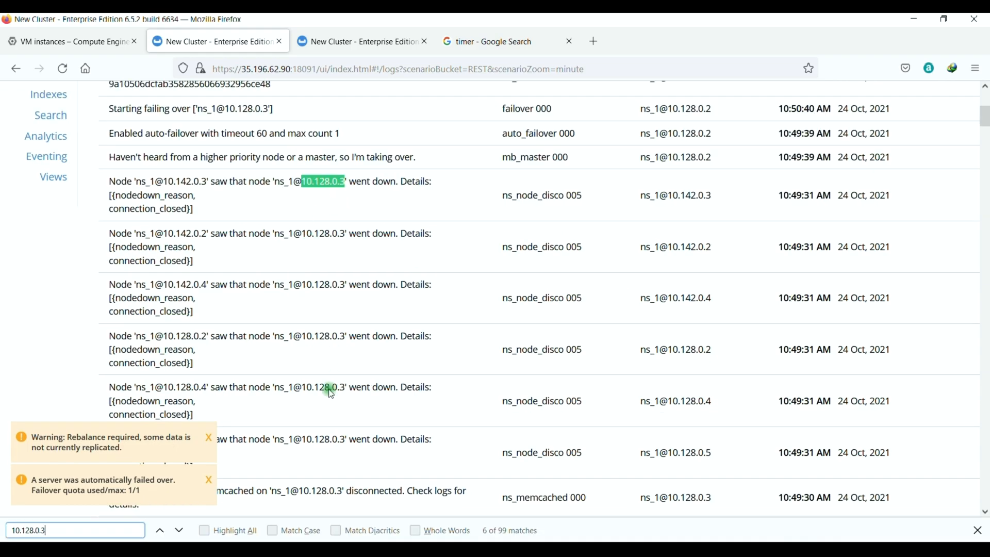
left_click(204, 531)
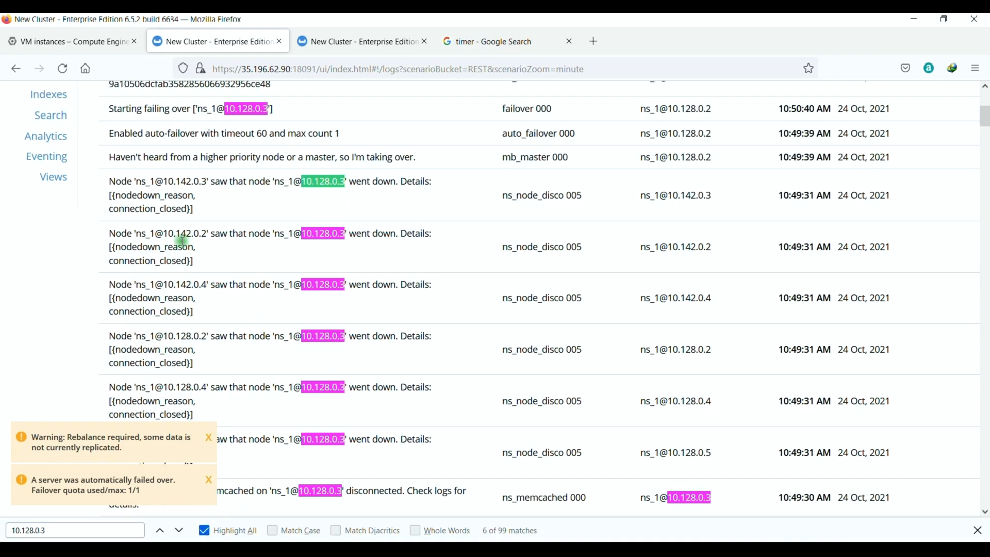
left_click_drag(302, 233, 345, 231)
scroll(271, 257, "up", 2)
left_click_drag(109, 201, 344, 202)
scroll(149, 246, "up", 2)
left_click_drag(127, 245, 249, 256)
scroll(223, 245, "up", 4)
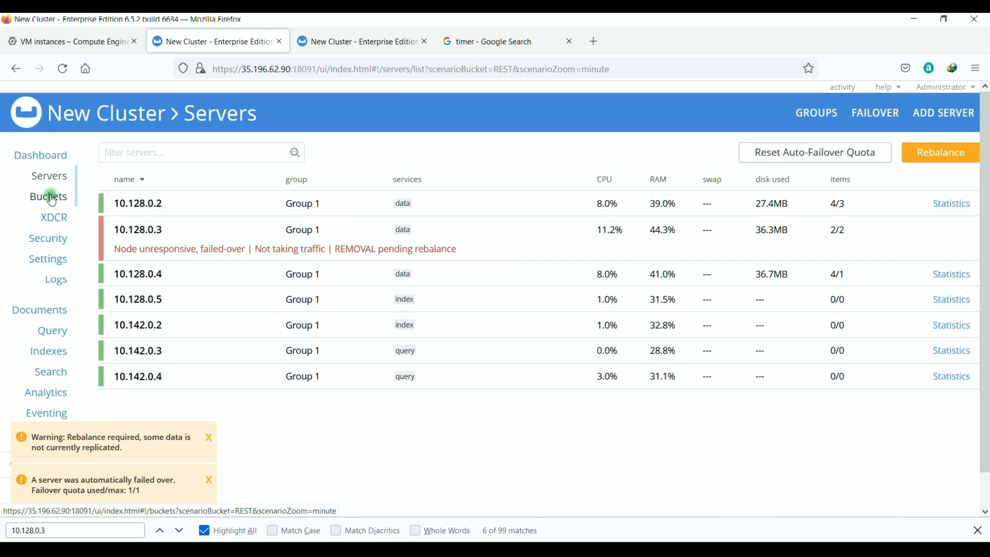
Go back to the Servers list and bring the instance-2 terminal to the front.
left_click(466, 516)
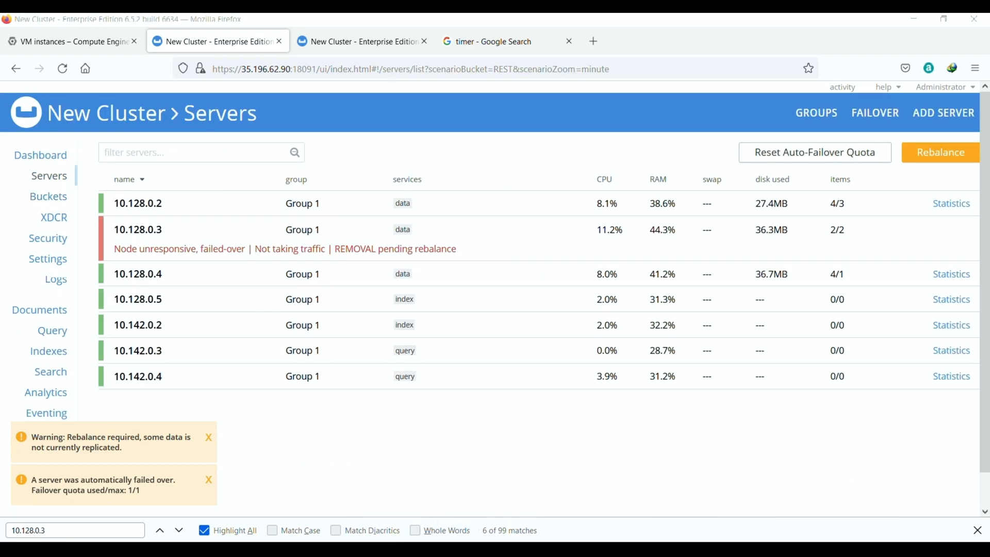
mouse_move(521, 537)
left_click(607, 492)
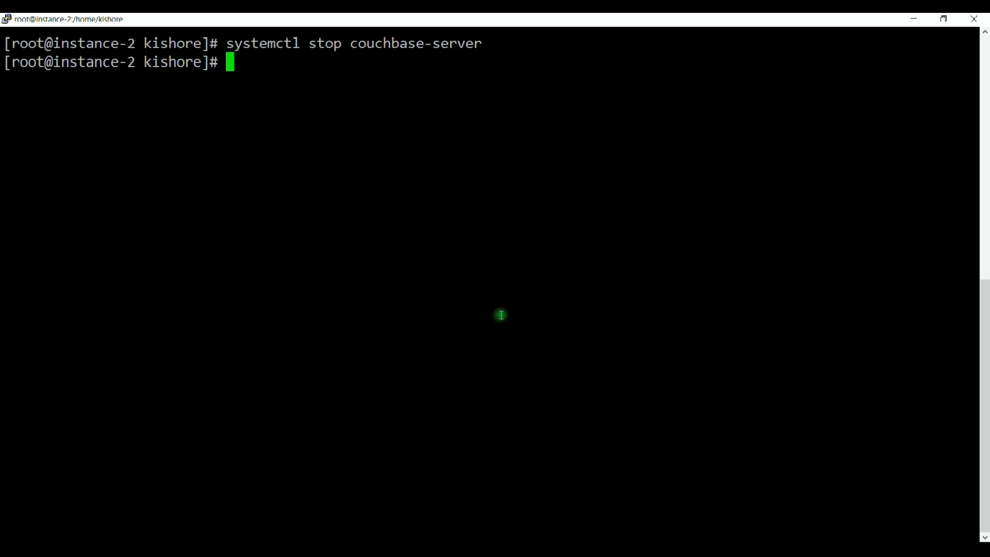
Restart couchbase-server on instance-2, add 10.128.0.3 back with Delta Recovery, and rebalance.
key("Up")
key("Left")
key("Left")
key("Left")
key("Left")
key("Left")
key("Left")
key("Left")
key("Left")
key("Left")
key("Left")
key("Left")
key("Left")
key("Left")
key("Left")
key("Left")
key("Left")
key("Left")
key("BackSpace")
key("BackSpace")
type("art")
key("Return")
key("alt+Tab")
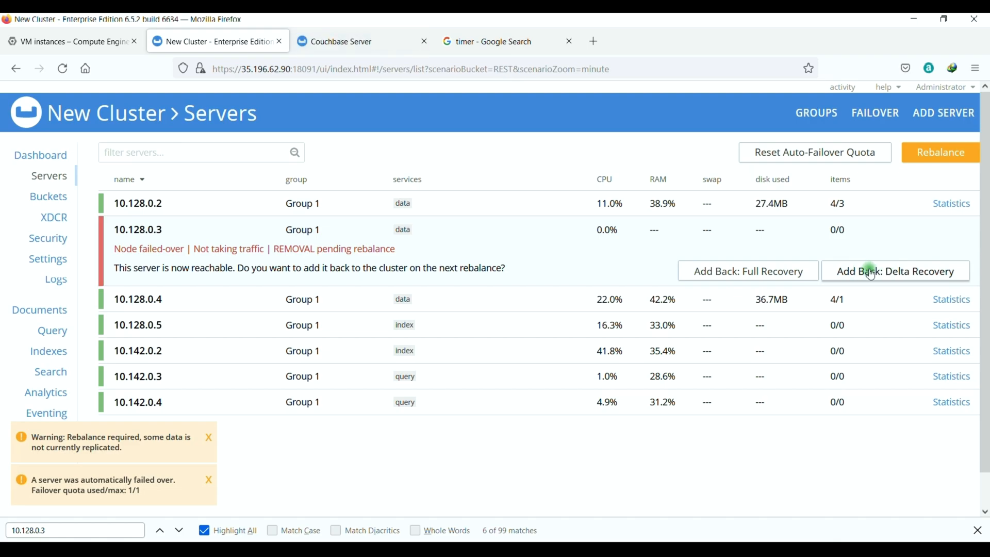
left_click(874, 273)
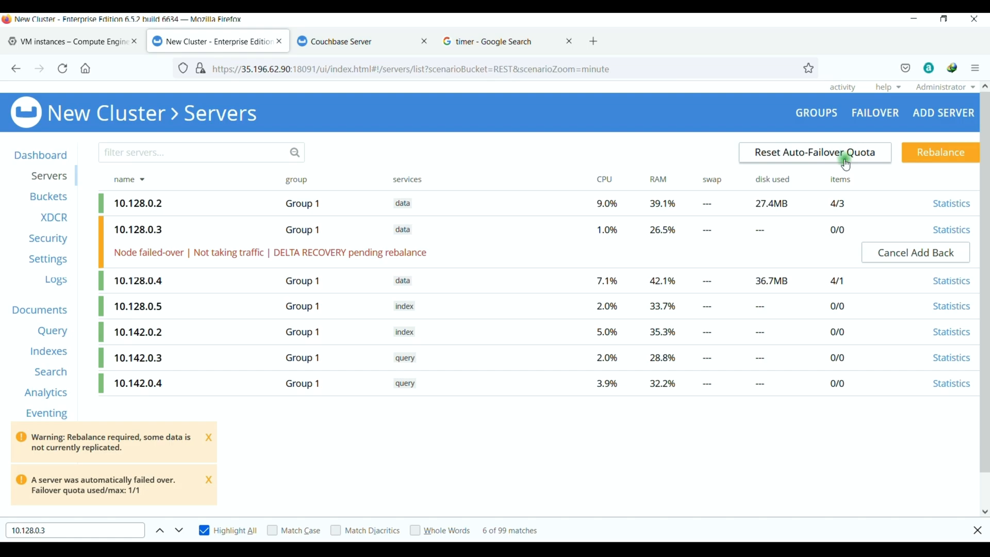
left_click(930, 163)
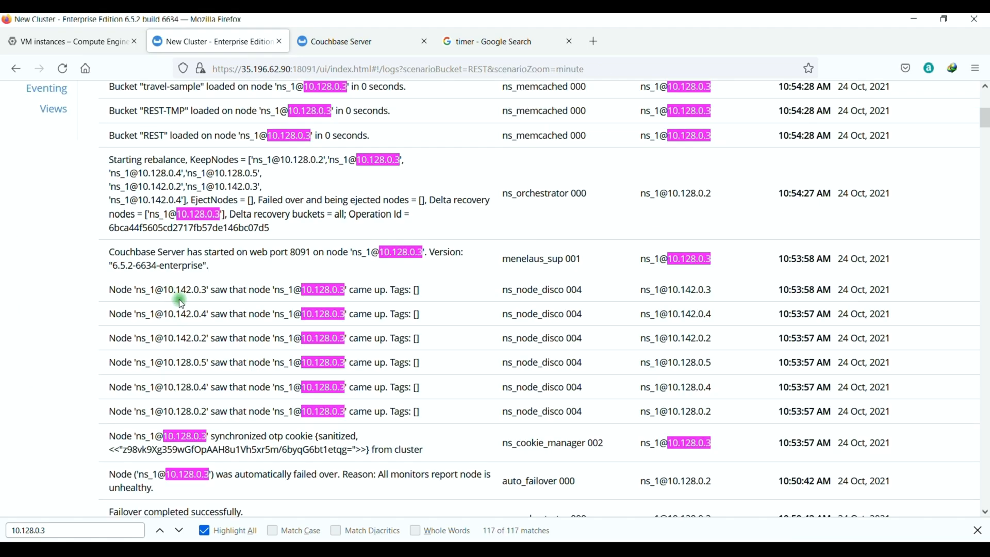
Check the log entries for node-up, delta recovery and auto-failover count reset, closing the rebalance report.
left_click_drag(211, 288, 400, 288)
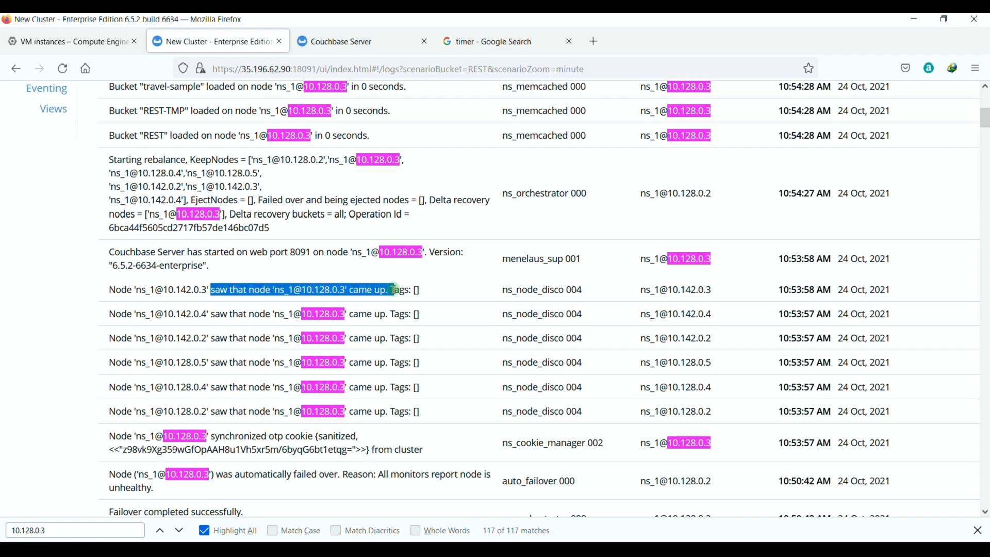
scroll(111, 296, "up", 3)
left_click_drag(109, 296, 183, 295)
left_click_drag(430, 336, 294, 353)
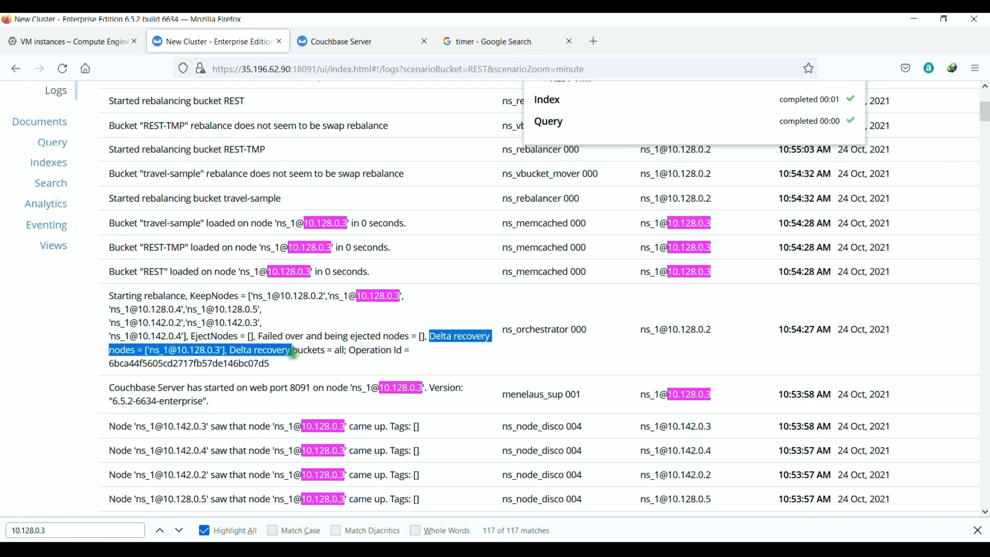
scroll(294, 353, "up", 3)
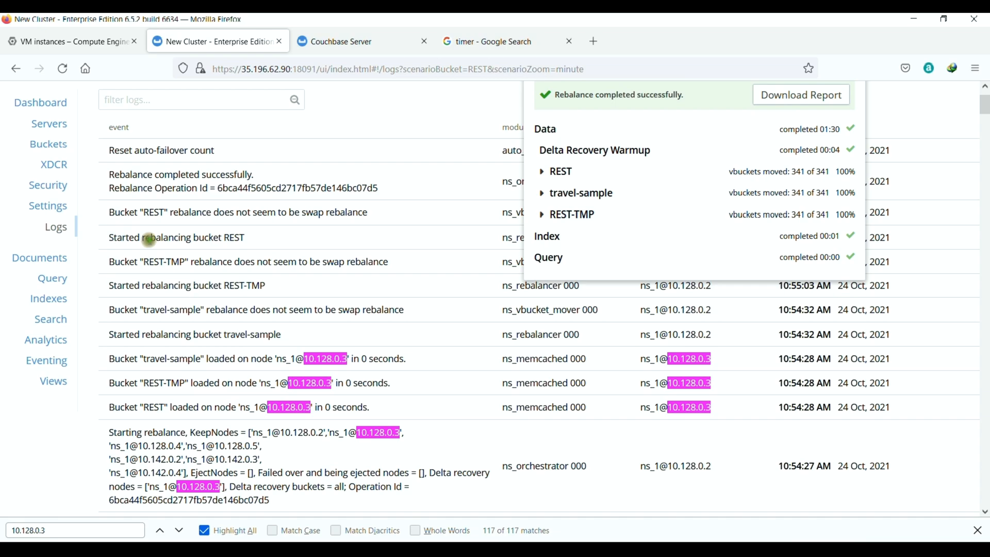
left_click_drag(109, 237, 246, 238)
scroll(236, 252, "up", 2)
left_click_drag(115, 243, 251, 243)
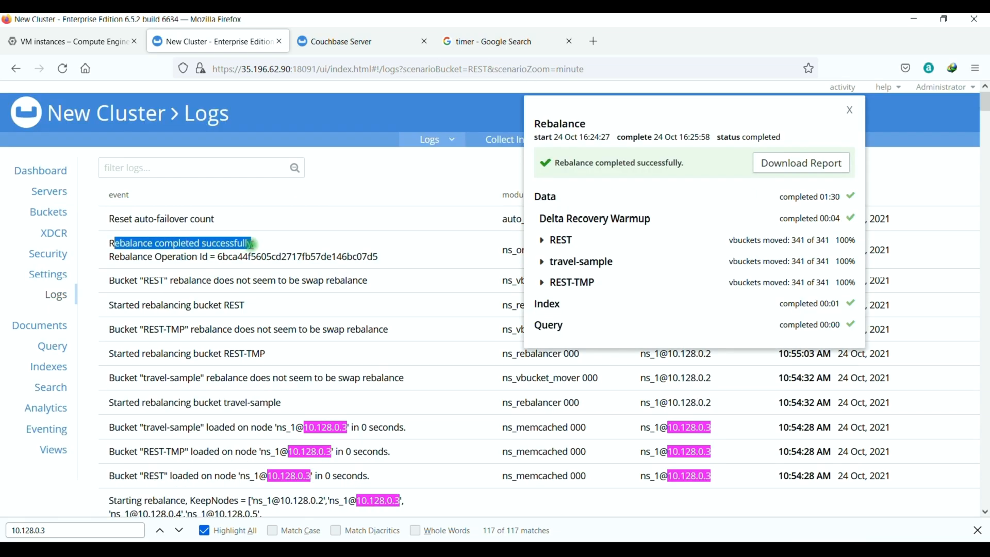
left_click(114, 218)
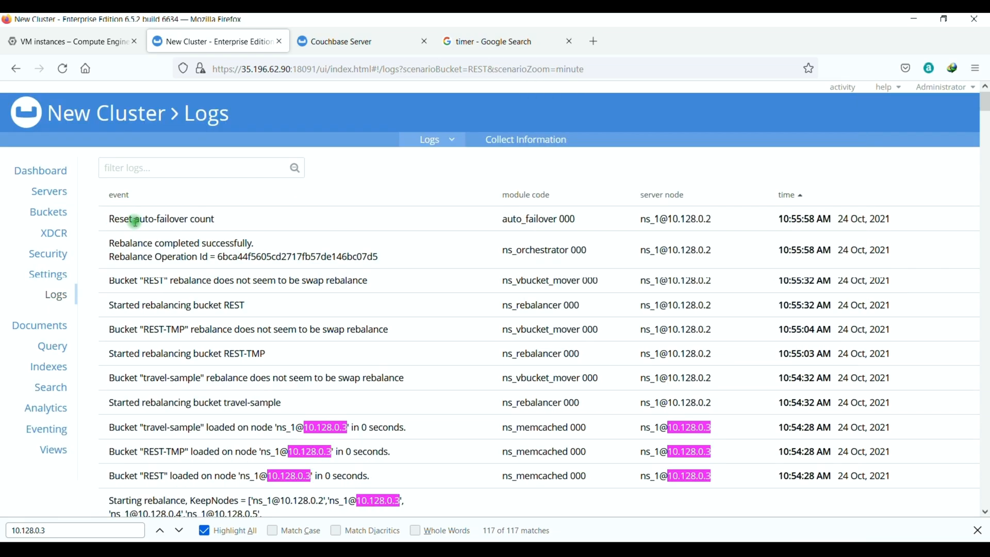
left_click_drag(135, 222, 216, 219)
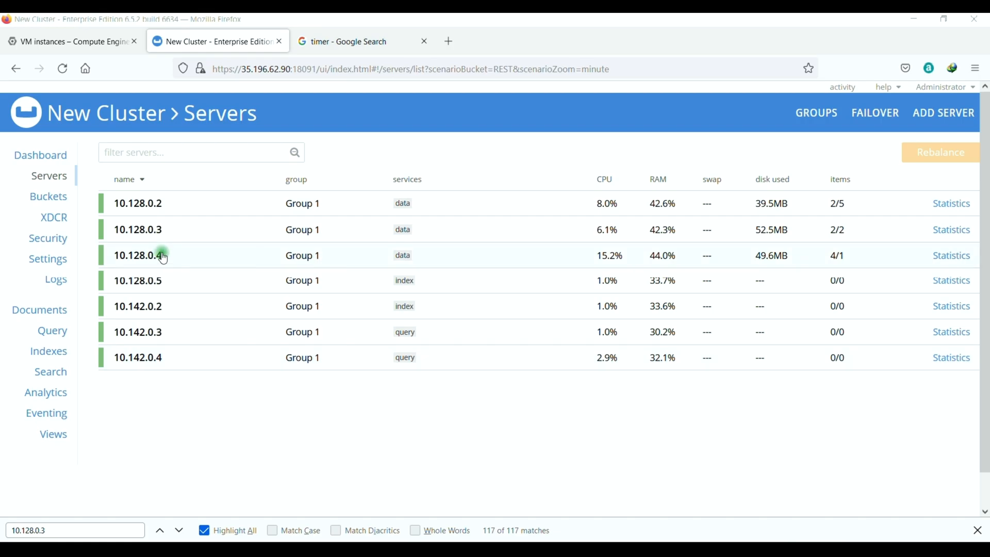
Open a maximized SSH session to instance-3 using its copied external IP and the saved GCP session.
left_click(67, 41)
left_click(761, 313)
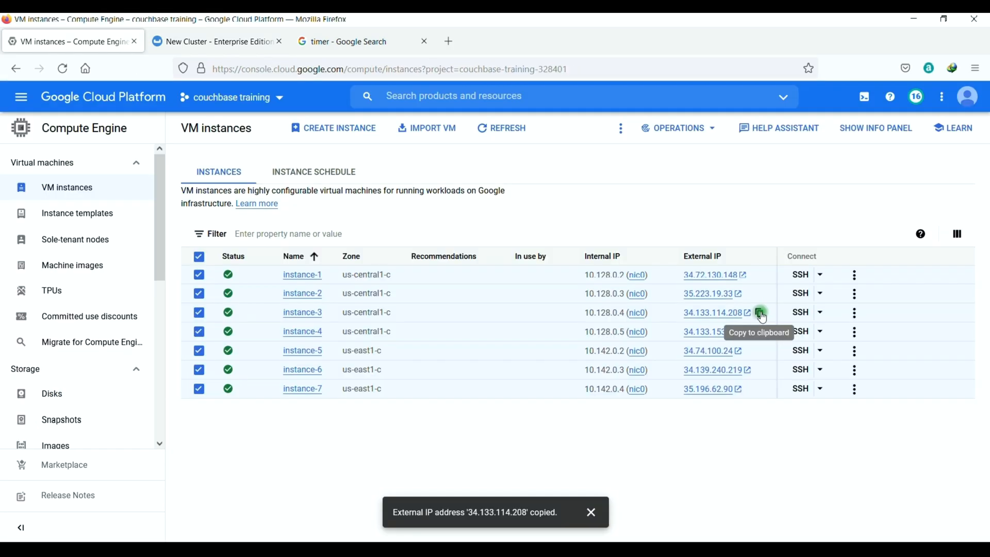
right_click(518, 539)
left_click(499, 488)
left_click(470, 316)
left_click(615, 309)
key("ctrl+v")
key("Return")
left_click(743, 137)
Become root, stage systemctl stop couchbase-server, and check the Couchbase server list before returning.
type("sudo su")
key("Return")
type("systemctl stop couchbase-server")
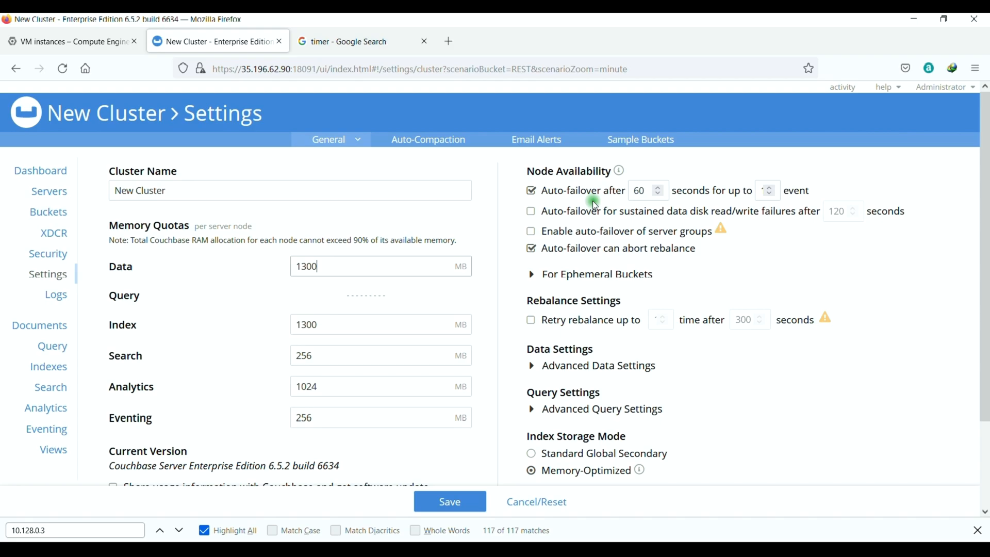
left_click(49, 192)
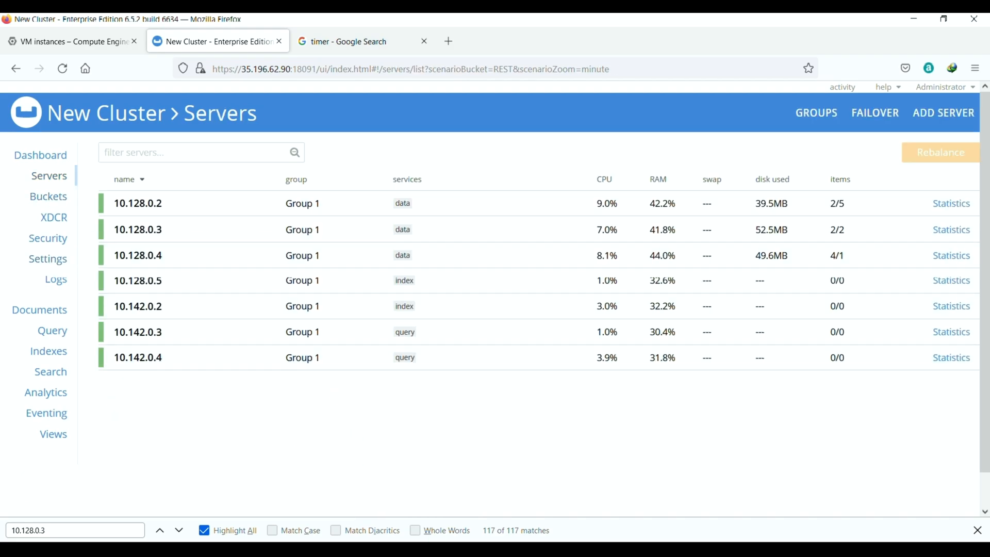
left_click(675, 488)
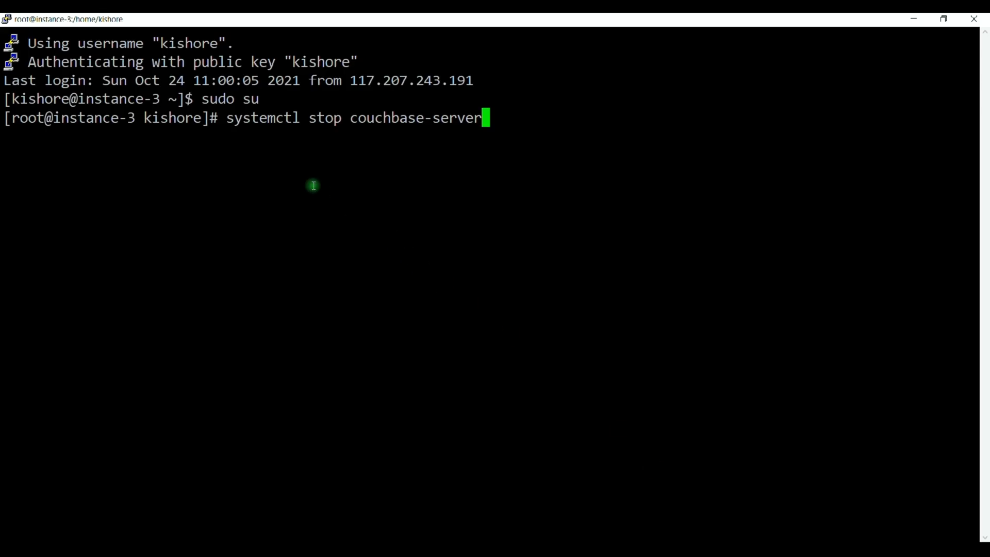
Run the couchbase-server stop command and start a 60-second Google timer.
key("alt+Tab")
left_click(330, 41)
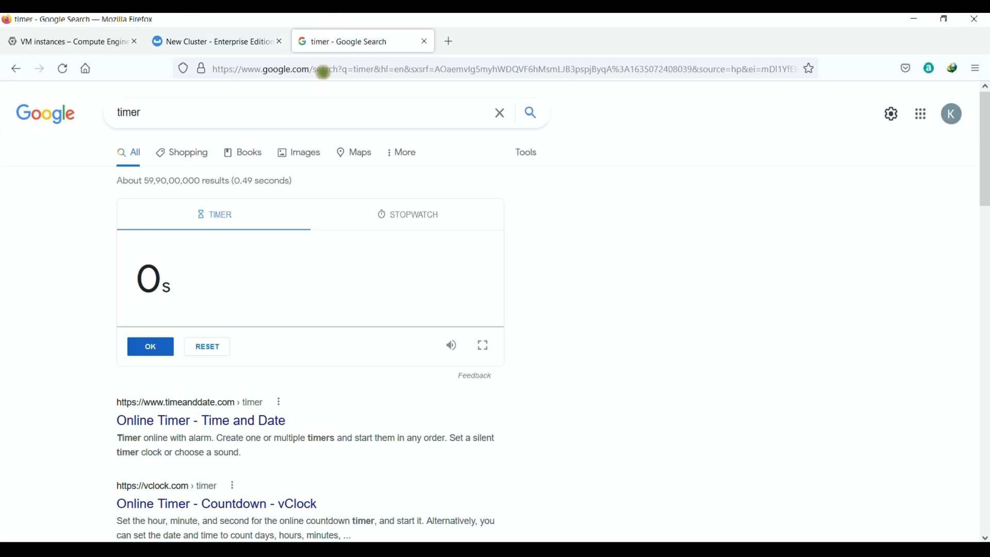
left_click(260, 278)
type("60")
left_click(149, 347)
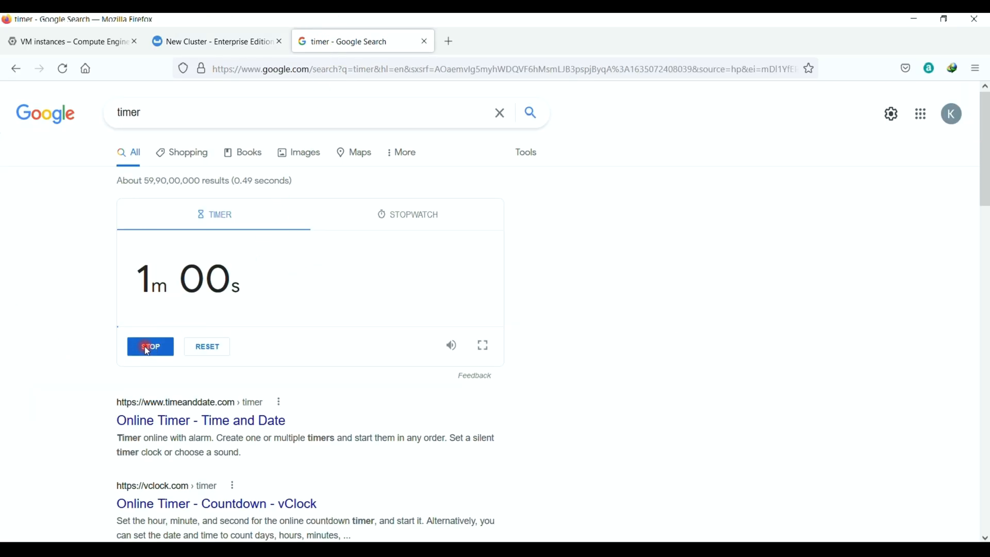
Confirm in the Logs that 10.128.0.4 was automatically failed over successfully, then return to Servers.
left_click(223, 44)
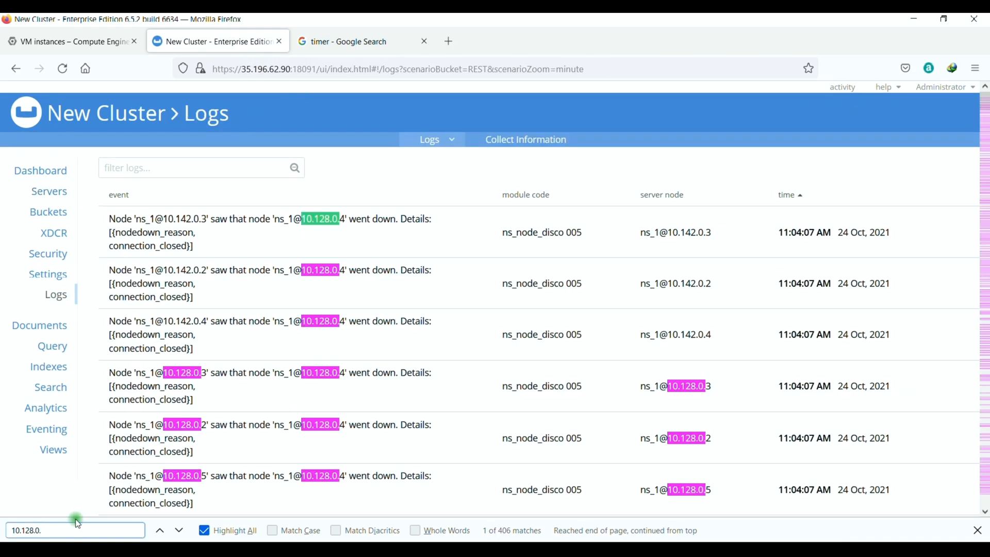
type("4")
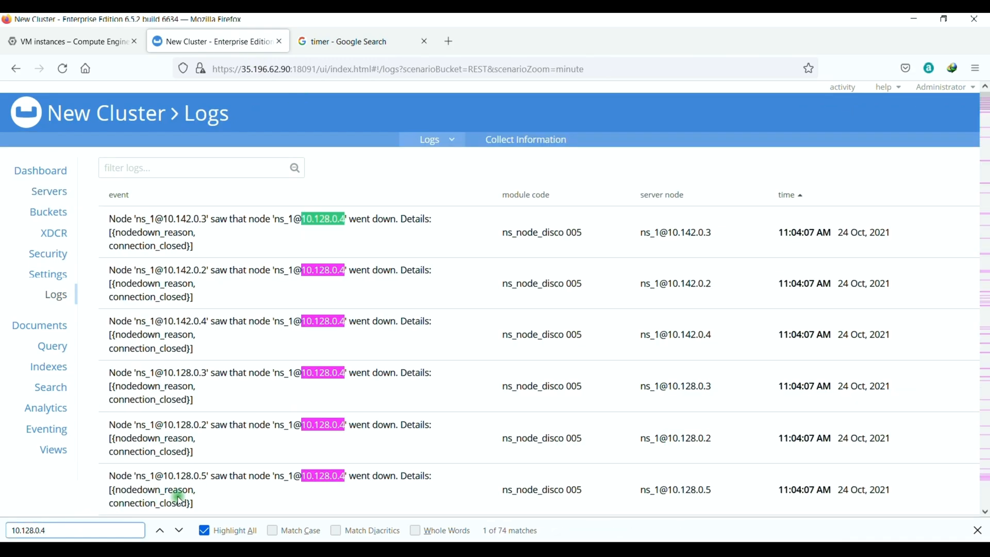
left_click(357, 246)
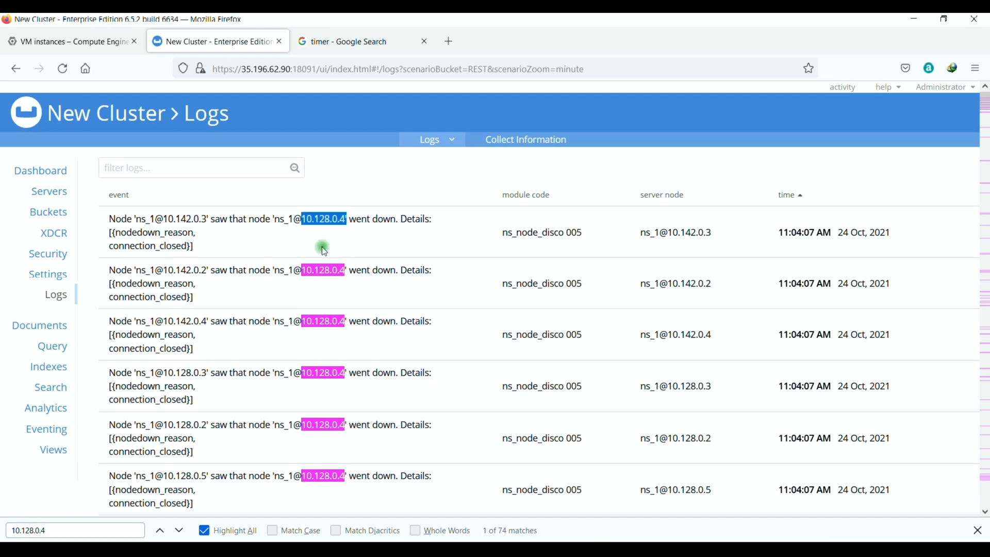
key("ctrl+Tab")
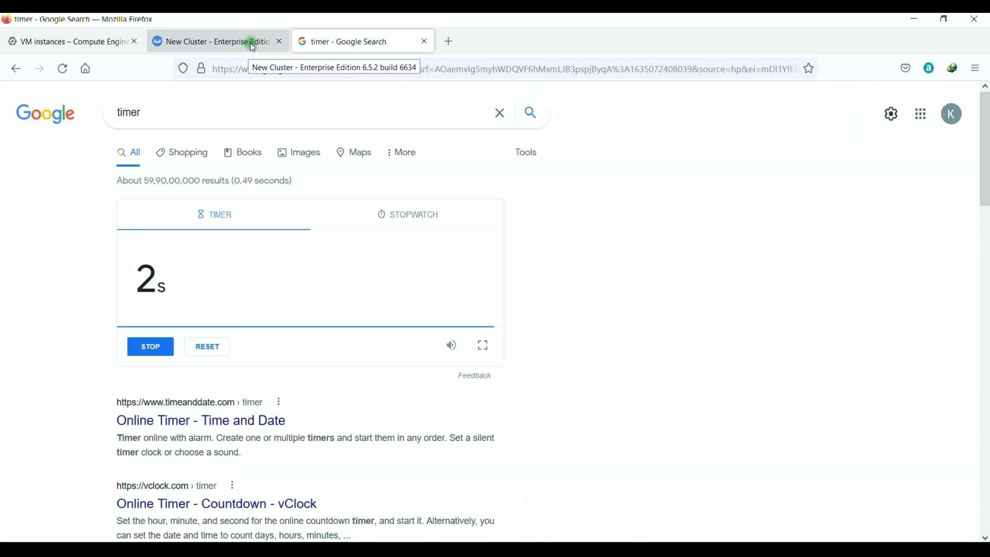
left_click(253, 42)
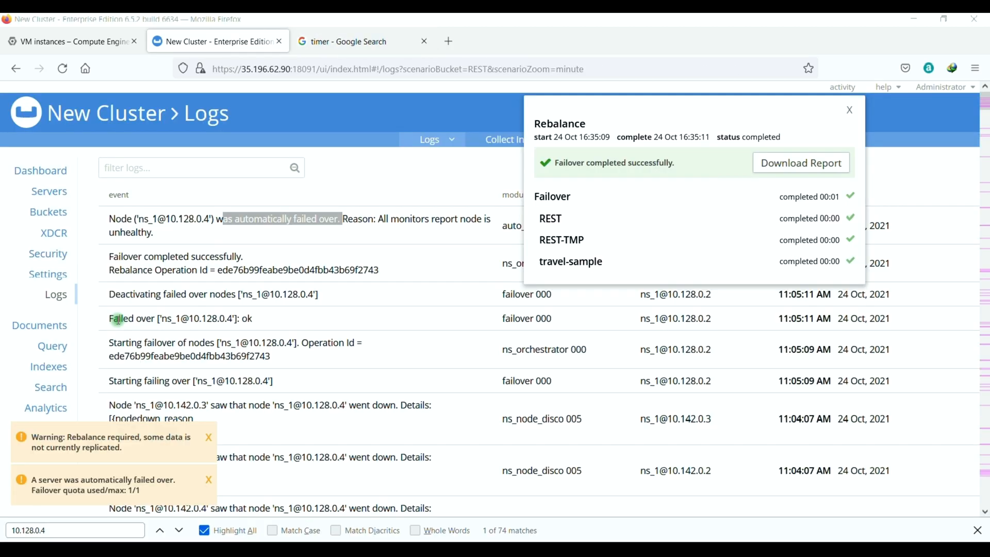
left_click_drag(109, 318, 255, 318)
left_click_drag(113, 256, 244, 256)
left_click(61, 187)
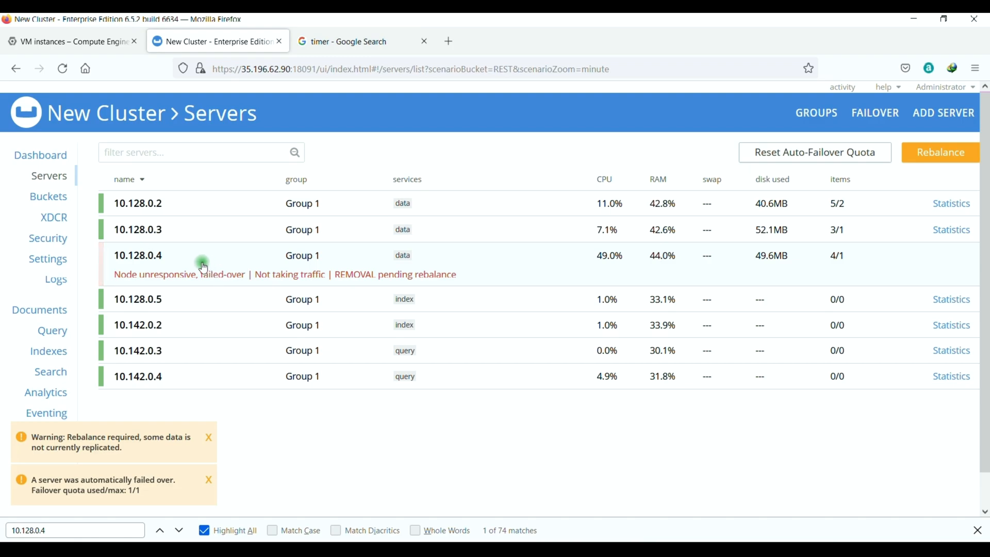
Run systemctl start couchbase-server on instance-3, then mark 10.128.0.4 for Add Back: Full Recovery.
mouse_move(579, 519)
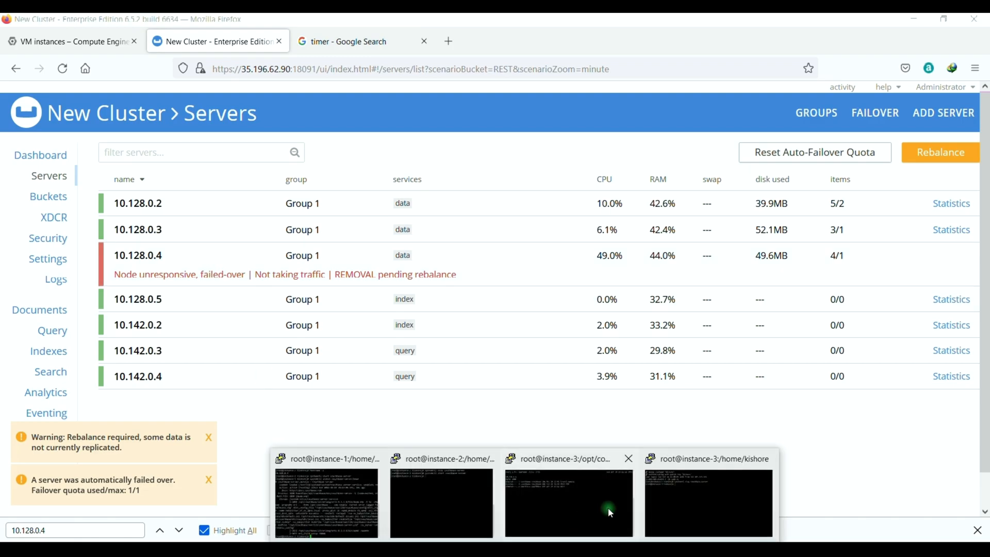
left_click(669, 490)
key("Up")
key("Left")
key("Left")
key("Left")
key("Left")
key("Left")
key("Left")
key("Left")
key("Left")
key("Left")
key("Left")
key("Left")
key("Left")
key("Left")
key("Left")
key("Left")
key("Left")
key("Left")
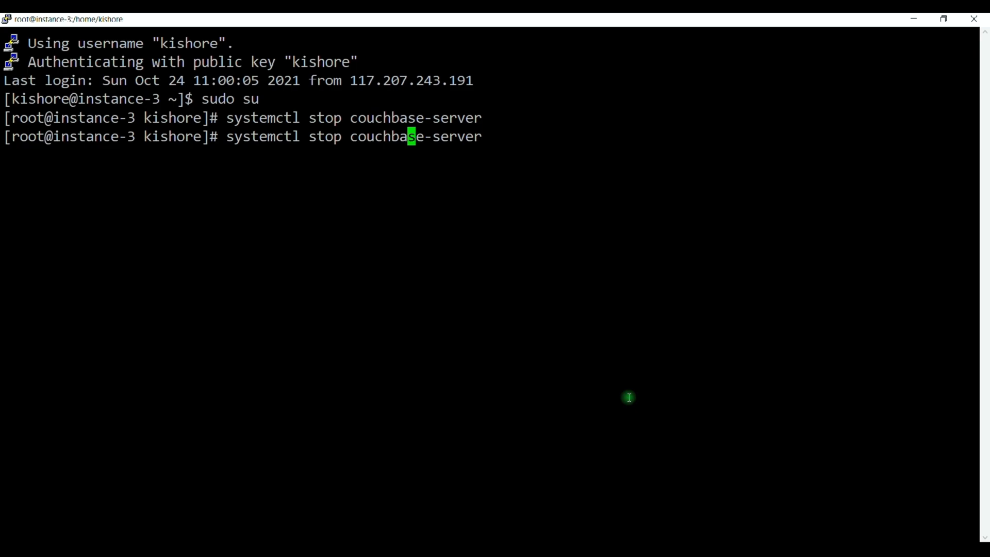
key("BackSpace")
key("BackSpace")
type("art")
key("Return")
key("alt+Tab")
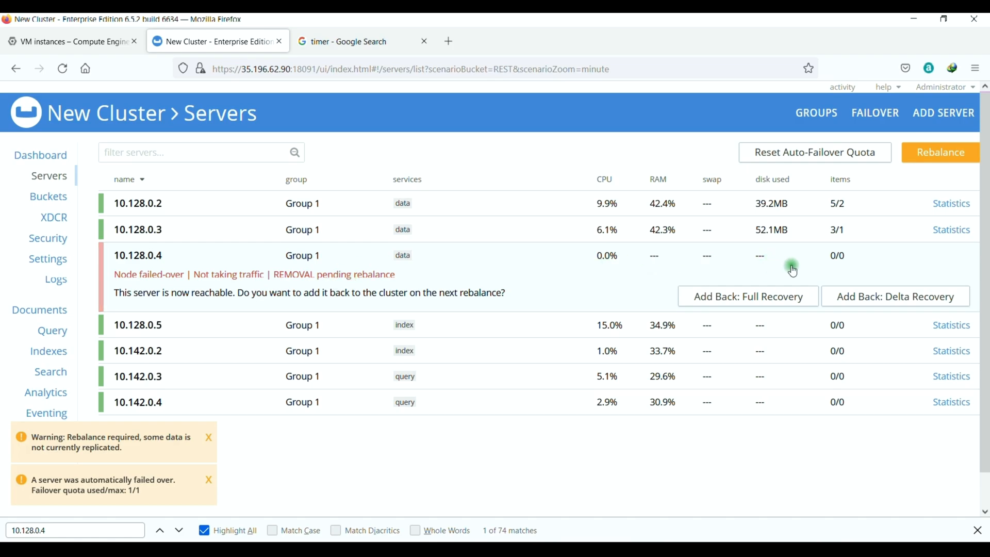
left_click(759, 299)
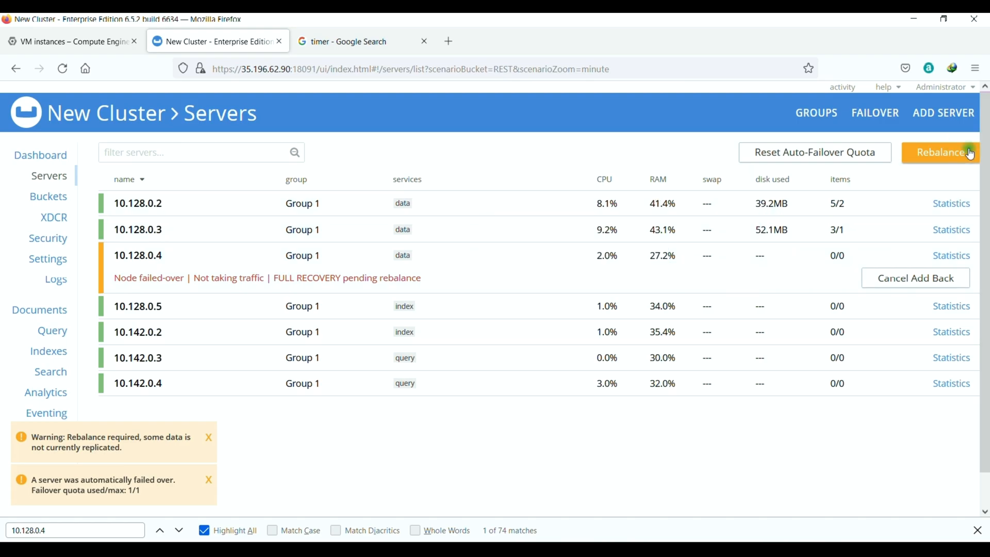
Bring up the data-directory watch terminal for node 10.128.0.4 and start the cluster rebalance.
left_click(525, 549)
left_click(525, 498)
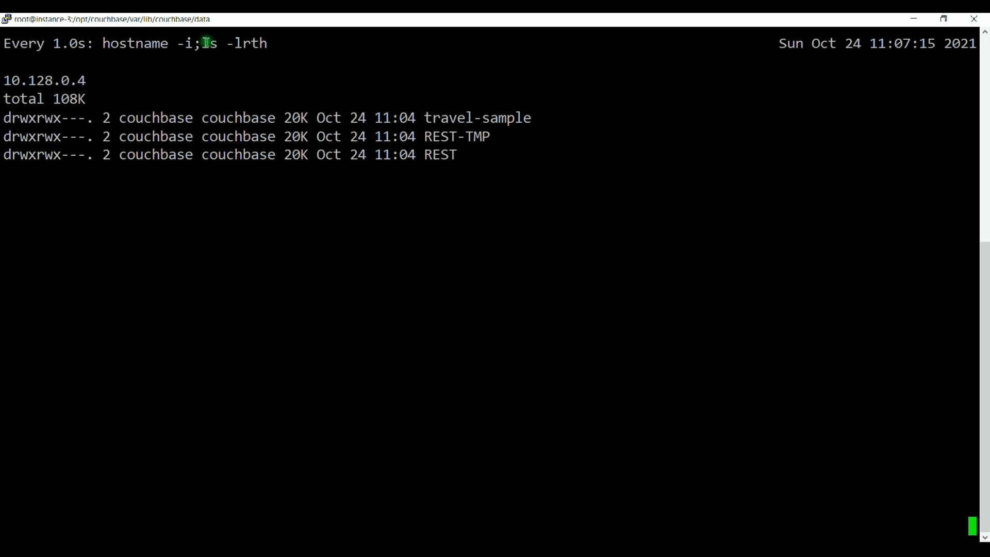
left_click_drag(85, 80, 62, 80)
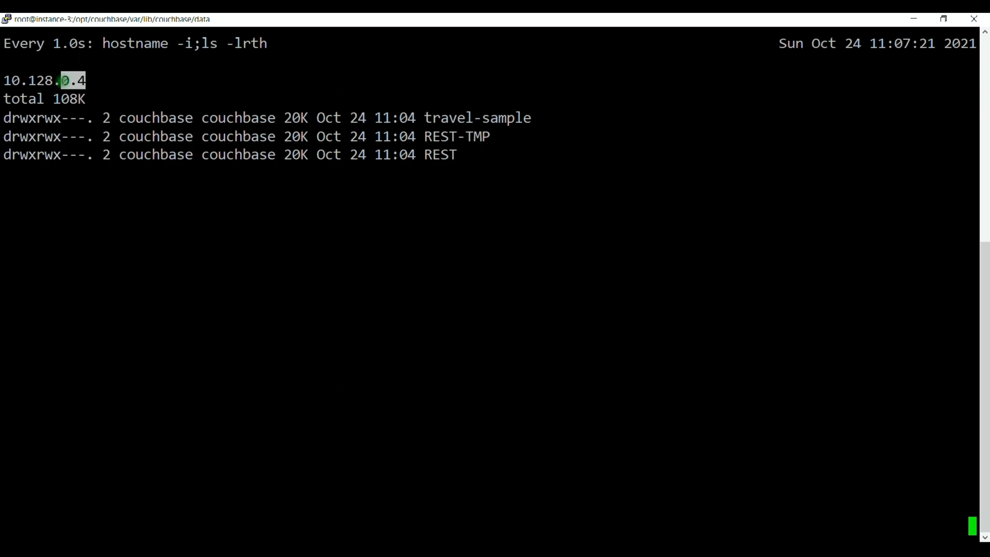
left_click(953, 158)
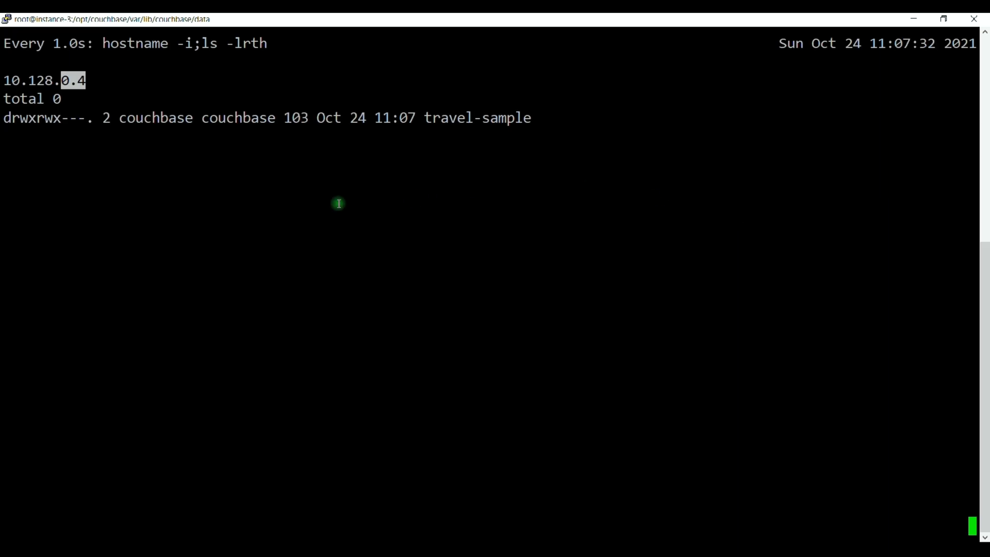
Watch the travel-sample and REST-TMP buckets rebuild until rebalance completes, then stop the watch.
left_click_drag(408, 118, 536, 117)
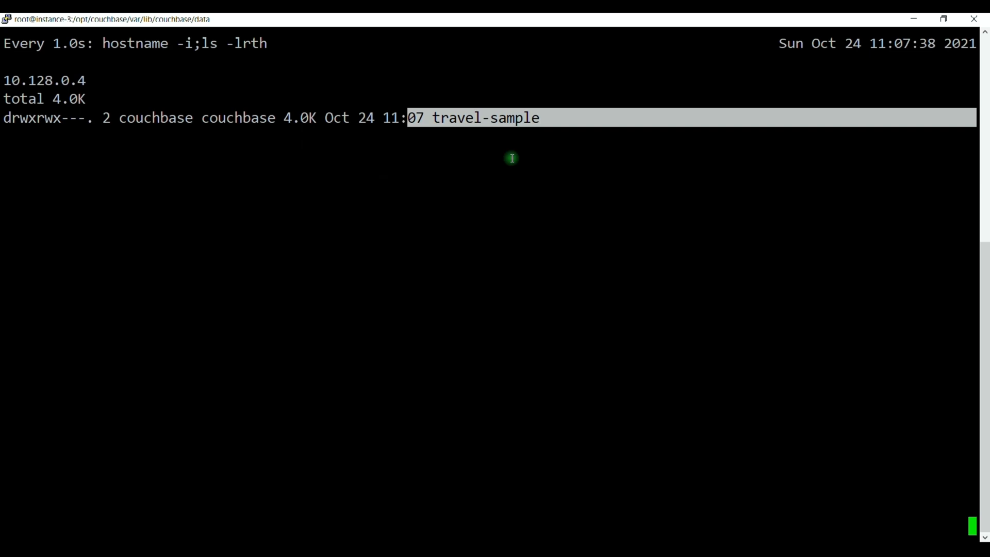
key("alt+Tab")
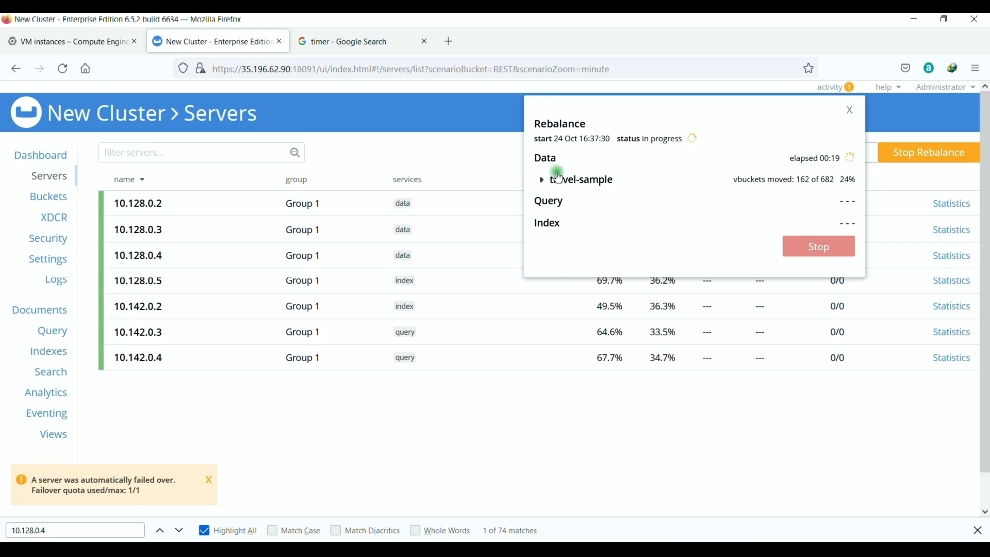
key("alt+Tab")
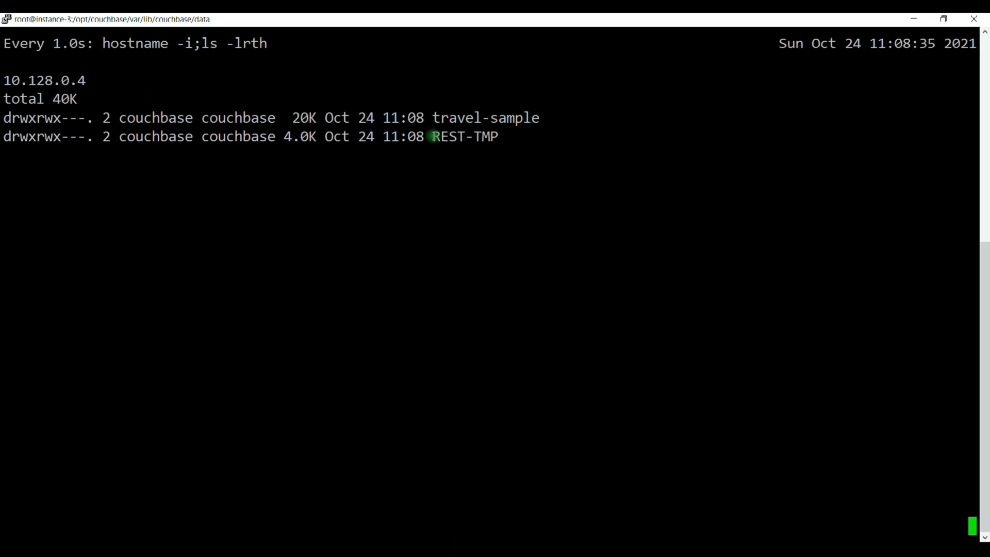
left_click_drag(433, 136, 491, 146)
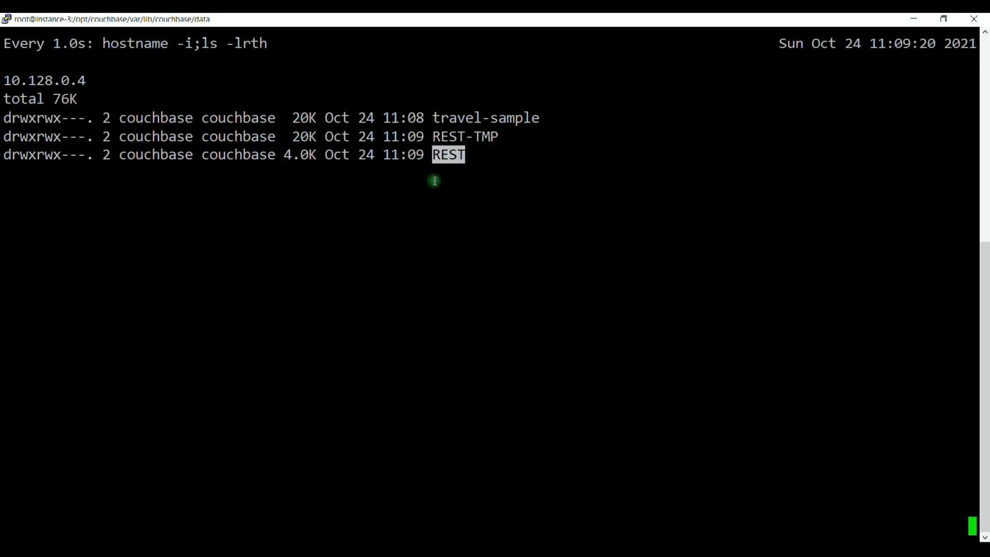
key("ctrl+c")
left_click_drag(205, 212, 352, 211)
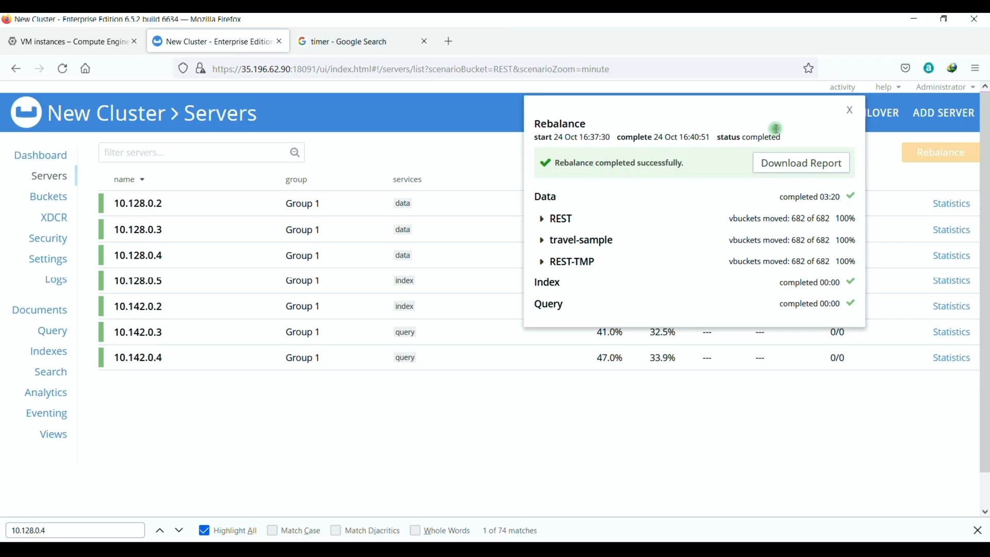
Close the rebalance report, change the auto-failover timeout from 60 to 120 seconds, and revisit Servers.
left_click(850, 110)
left_click(47, 259)
left_click(636, 190)
left_click_drag(636, 190, 647, 191)
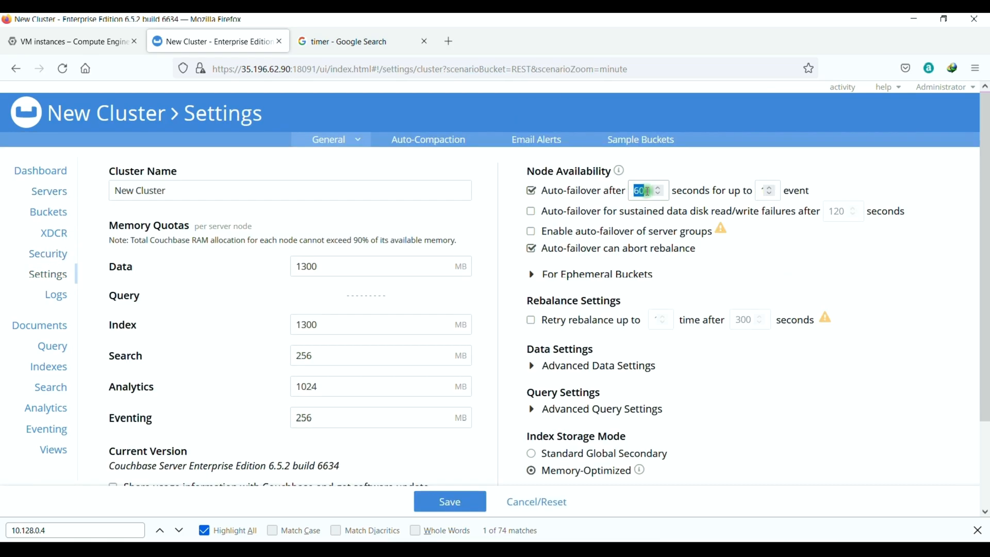
type("120")
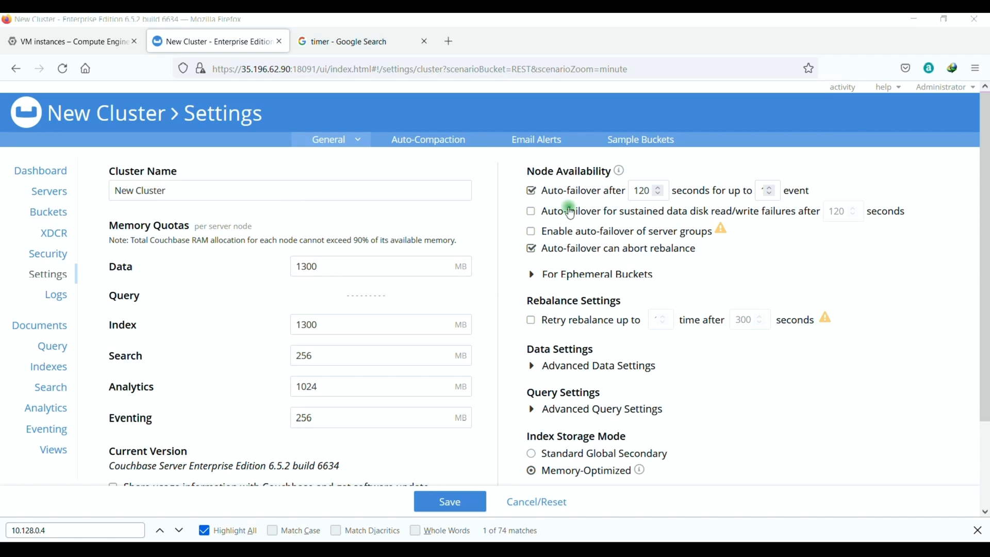
left_click(54, 189)
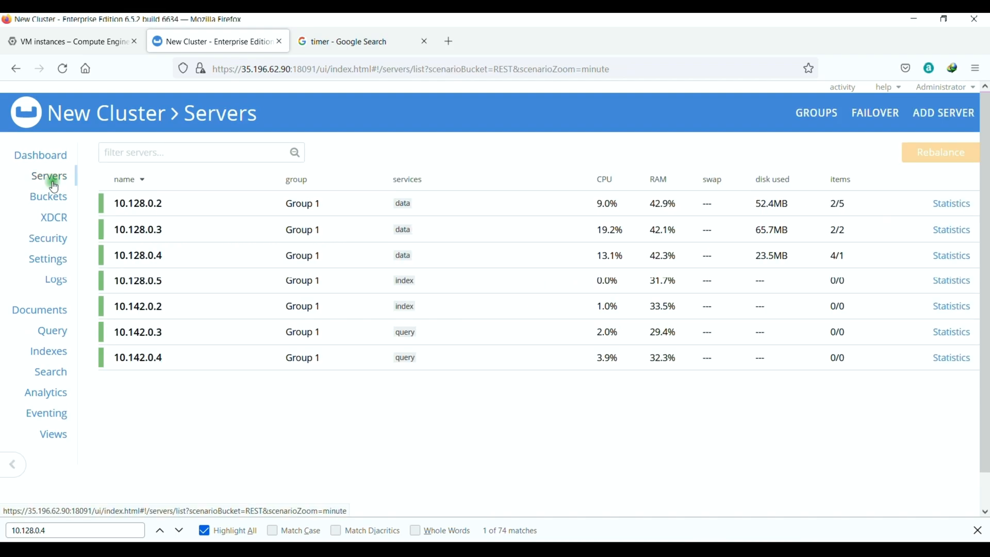